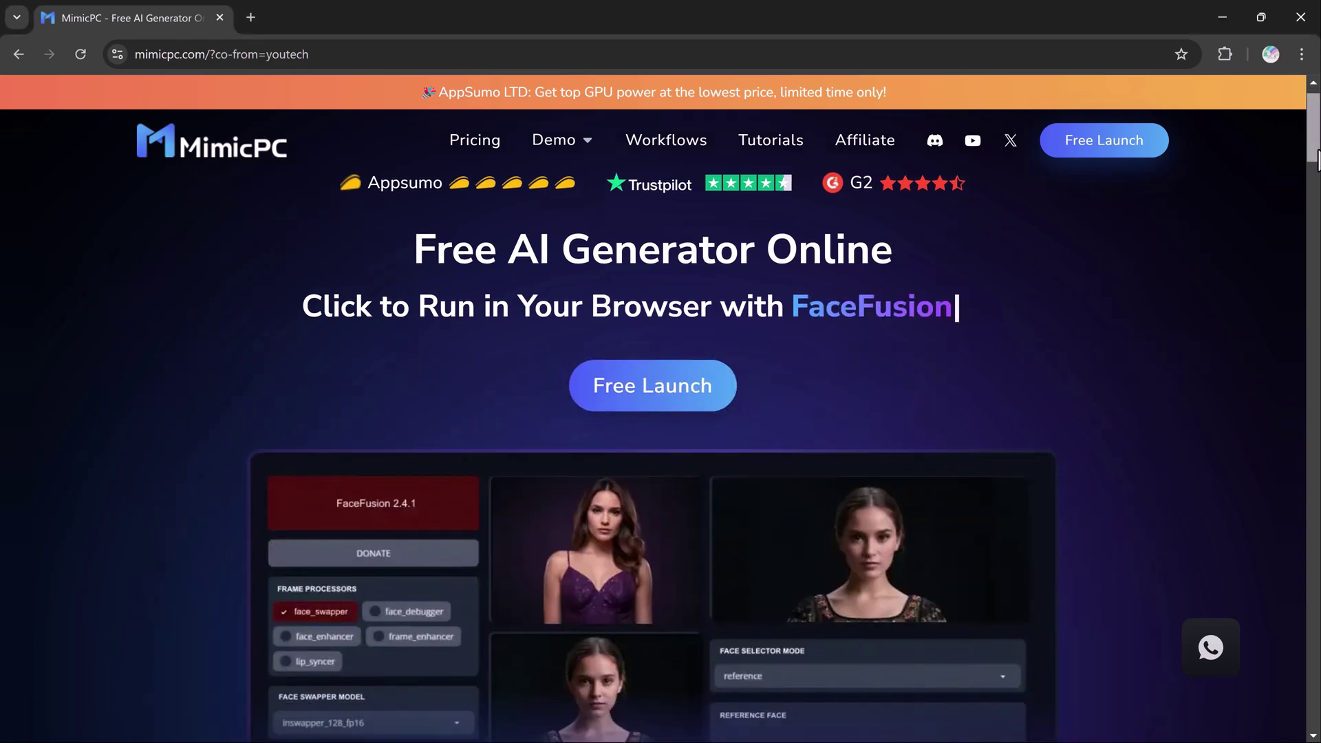
pyautogui.scroll(-3, 660, 413)
pyautogui.scroll(-3, 661, 413)
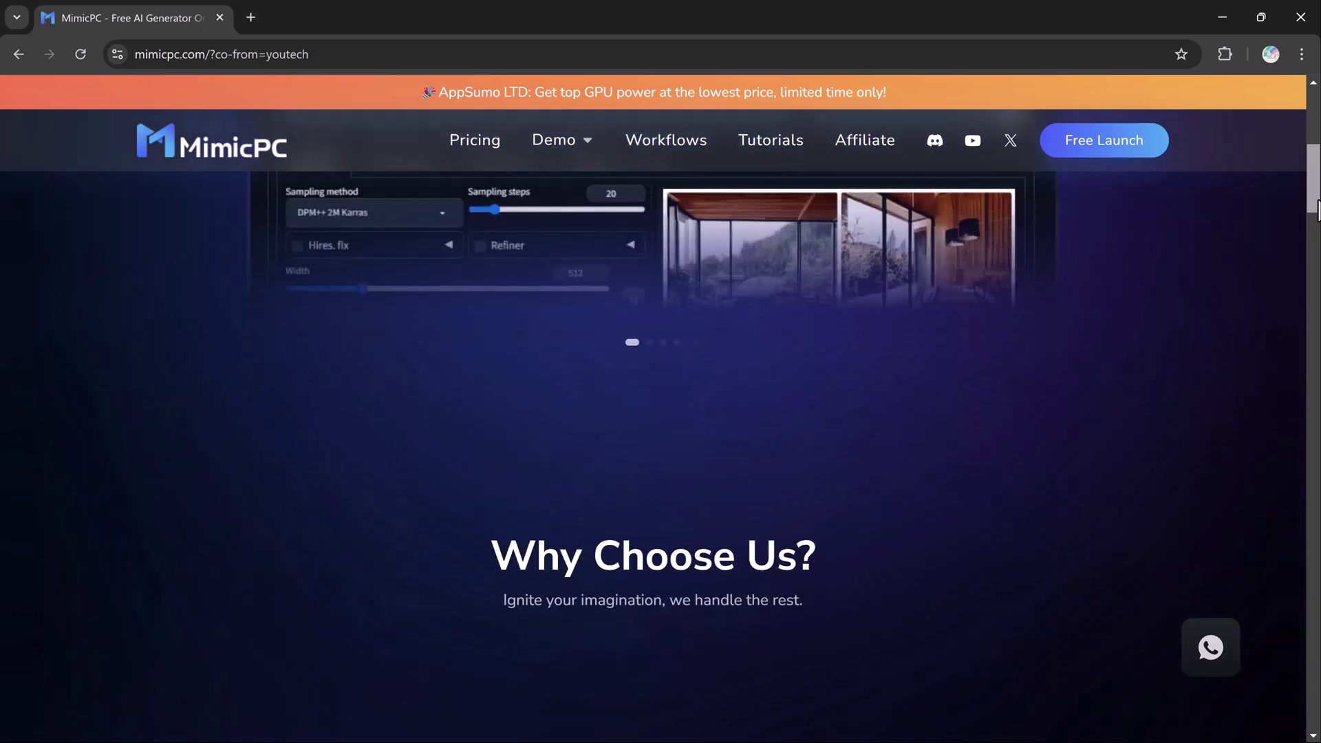
pyautogui.scroll(-3, 662, 413)
pyautogui.scroll(-3, 661, 414)
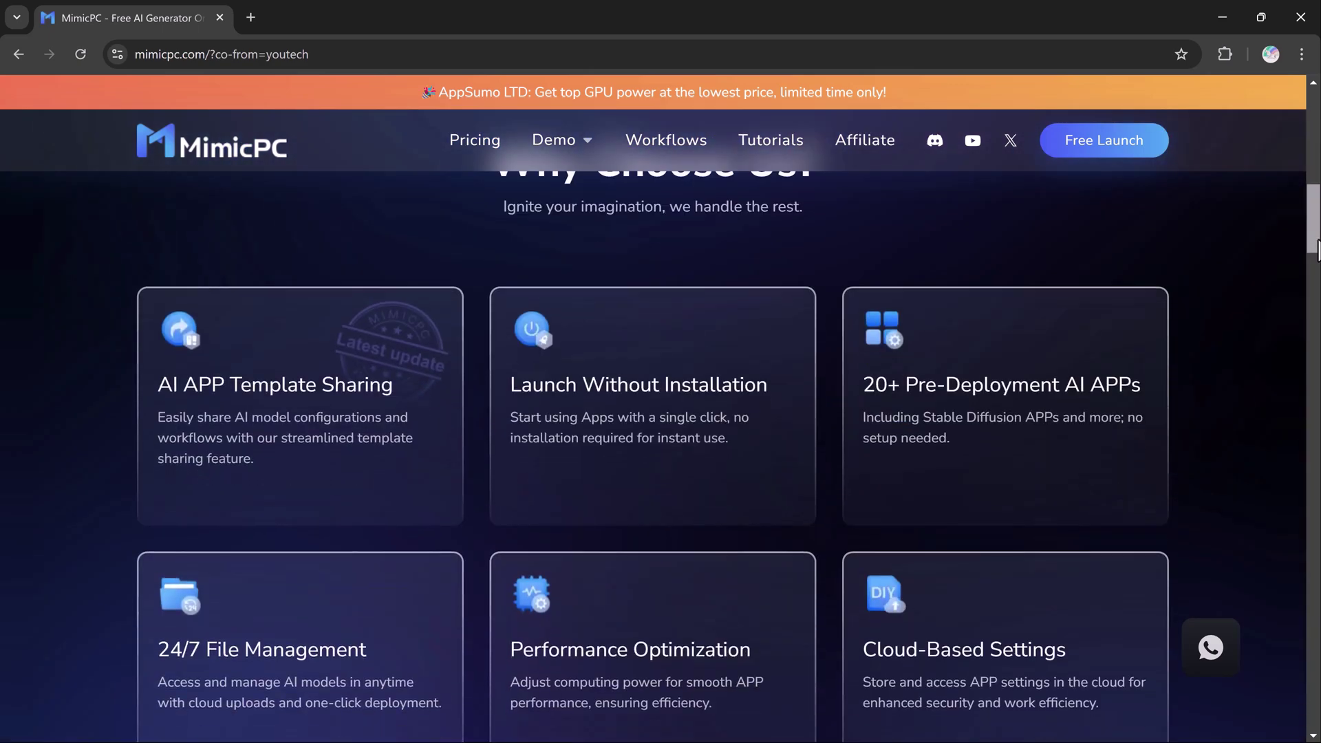
pyautogui.scroll(-3, 660, 413)
pyautogui.scroll(-3, 661, 413)
pyautogui.scroll(-2, 661, 412)
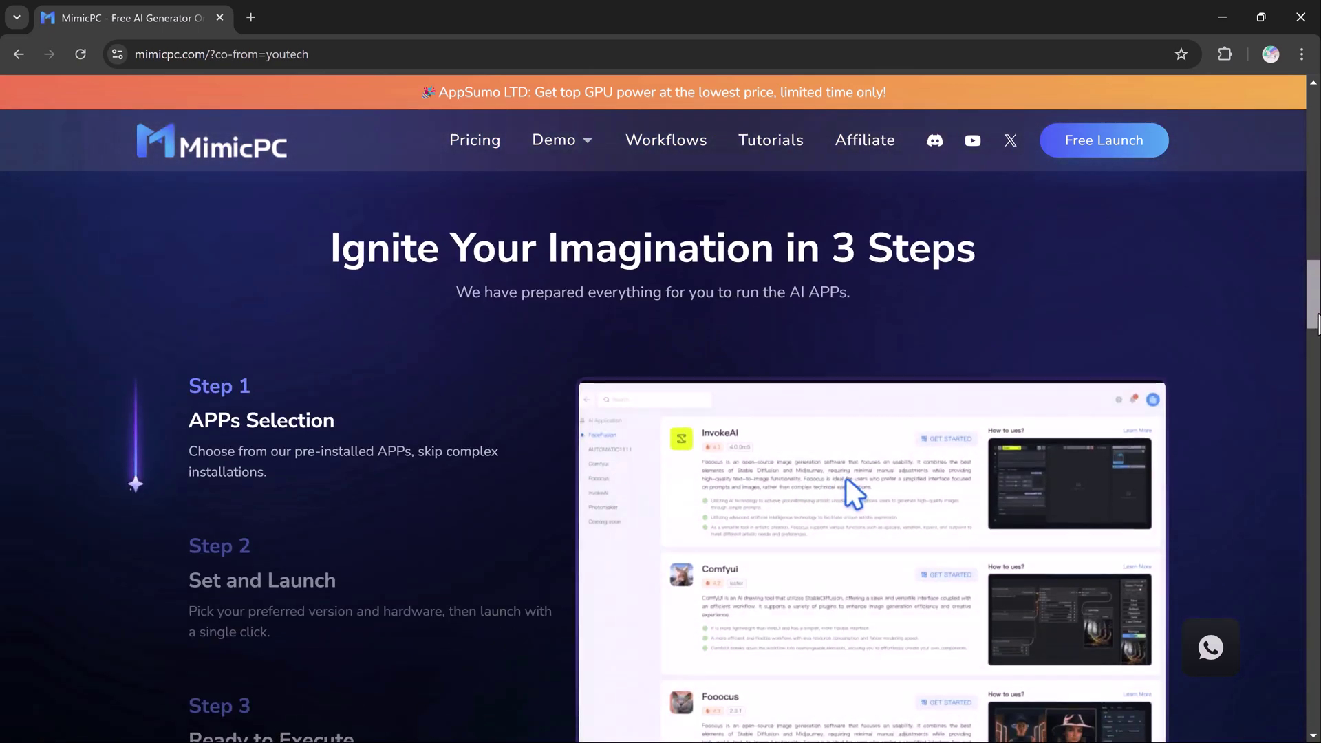
pyautogui.scroll(-2, 660, 413)
pyautogui.scroll(-1, 660, 413)
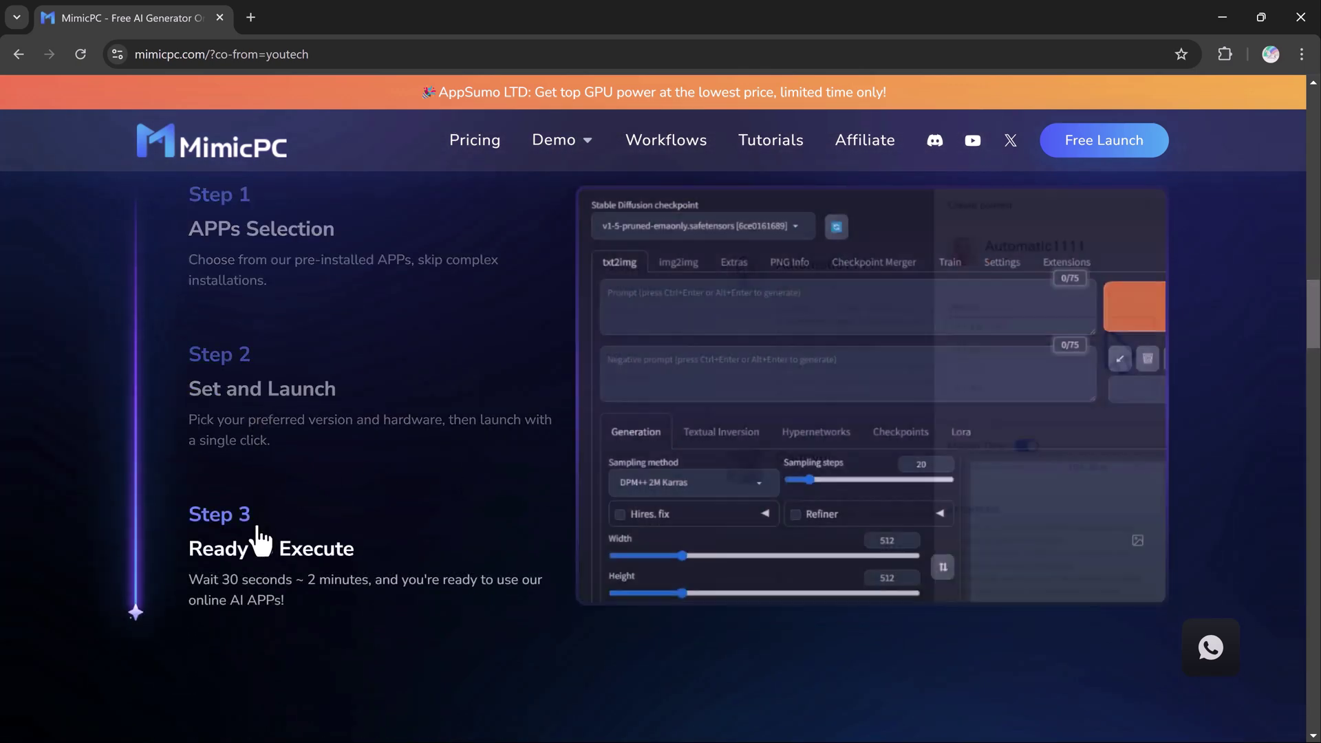
pyautogui.moveTo(1314, 310); pyautogui.dragTo(1314, 397)
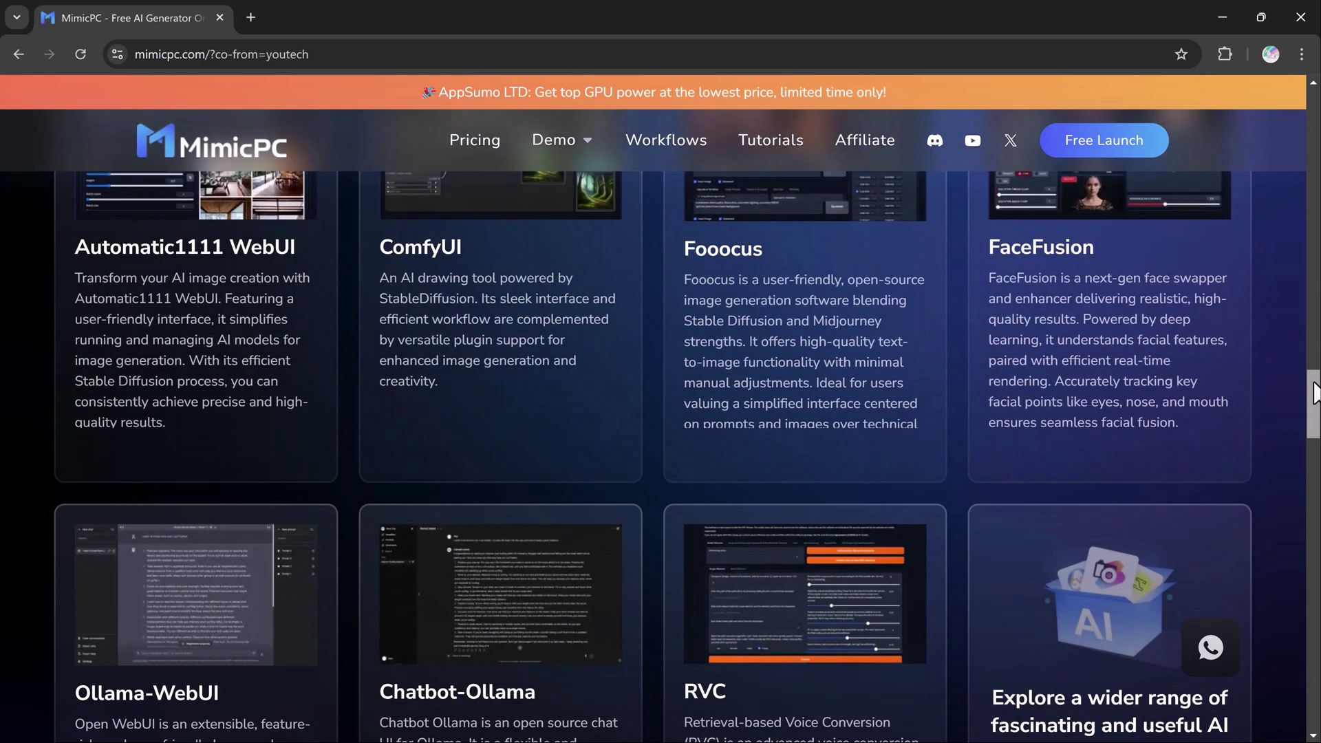
pyautogui.moveTo(1314, 392); pyautogui.dragTo(1314, 509)
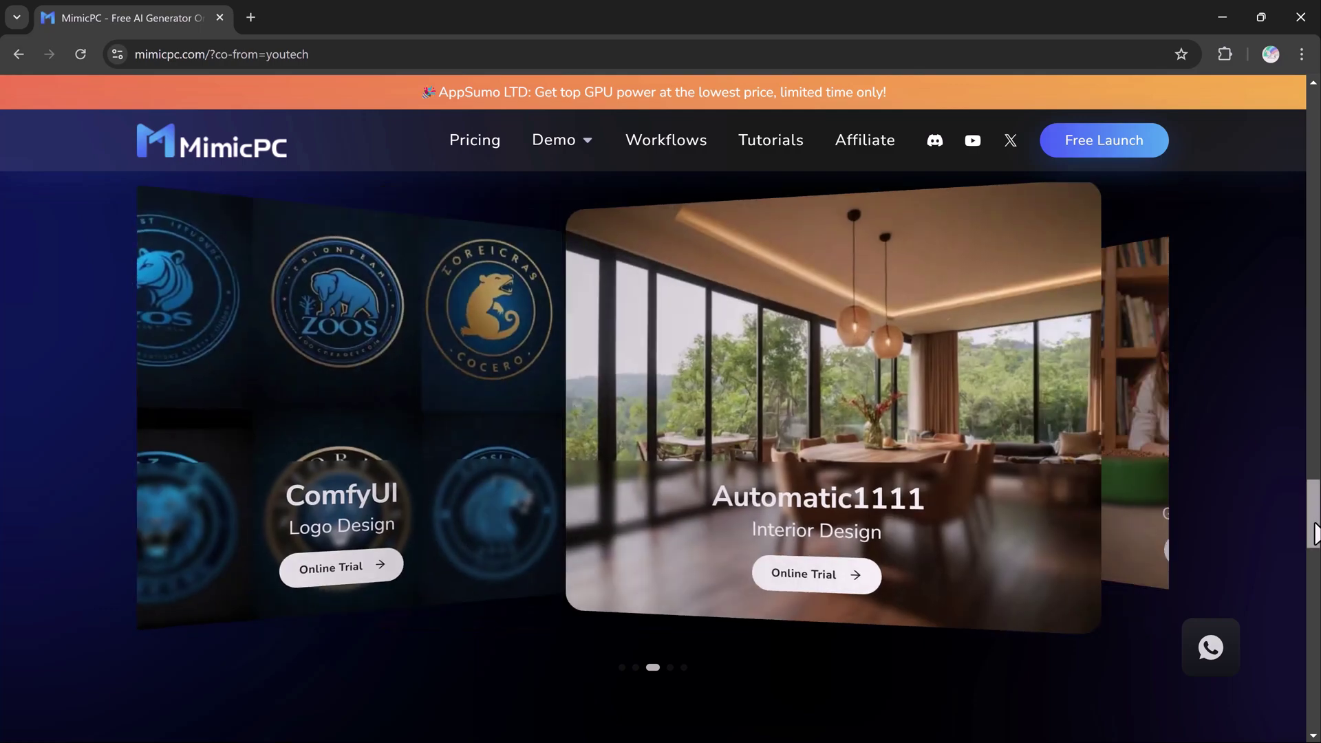
pyautogui.moveTo(1314, 509)
pyautogui.mouseDown()
pyautogui.moveTo(1314, 584)
pyautogui.moveTo(1313, 571)
pyautogui.mouseUp()
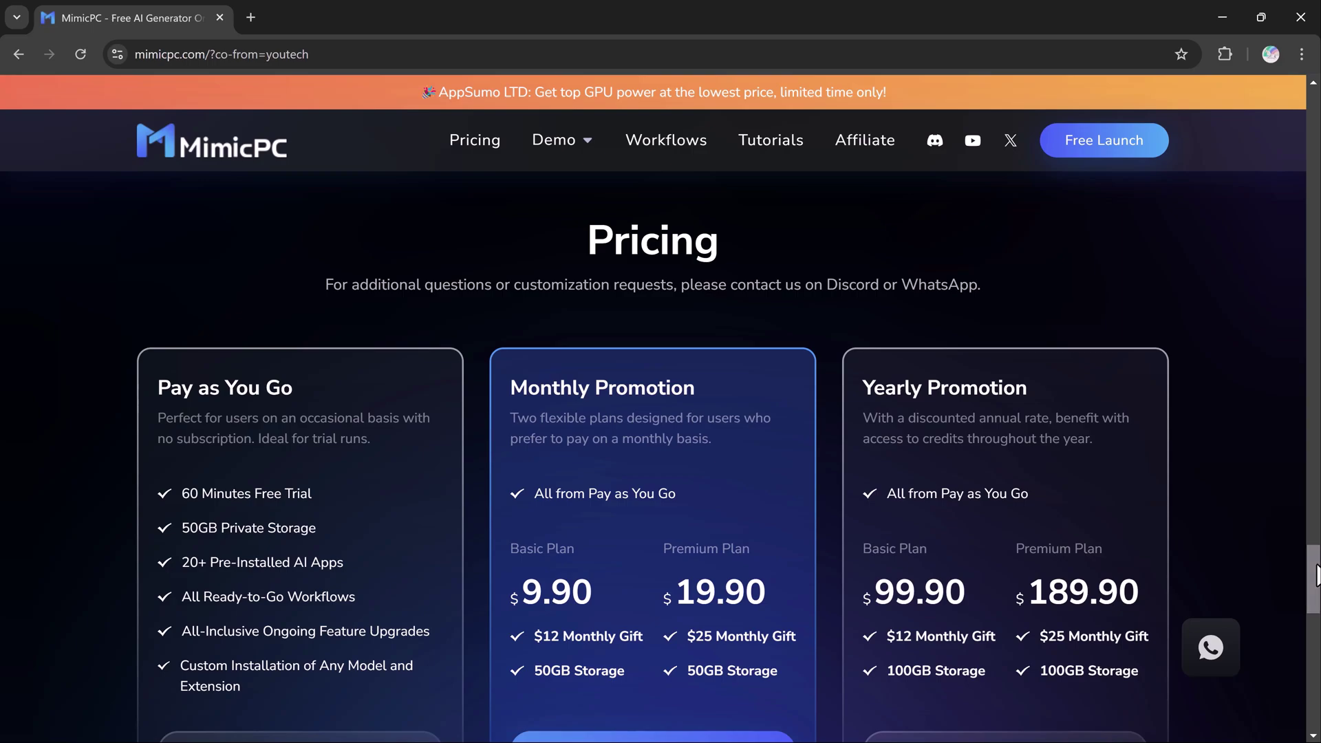
pyautogui.moveTo(1314, 571); pyautogui.dragTo(1314, 114)
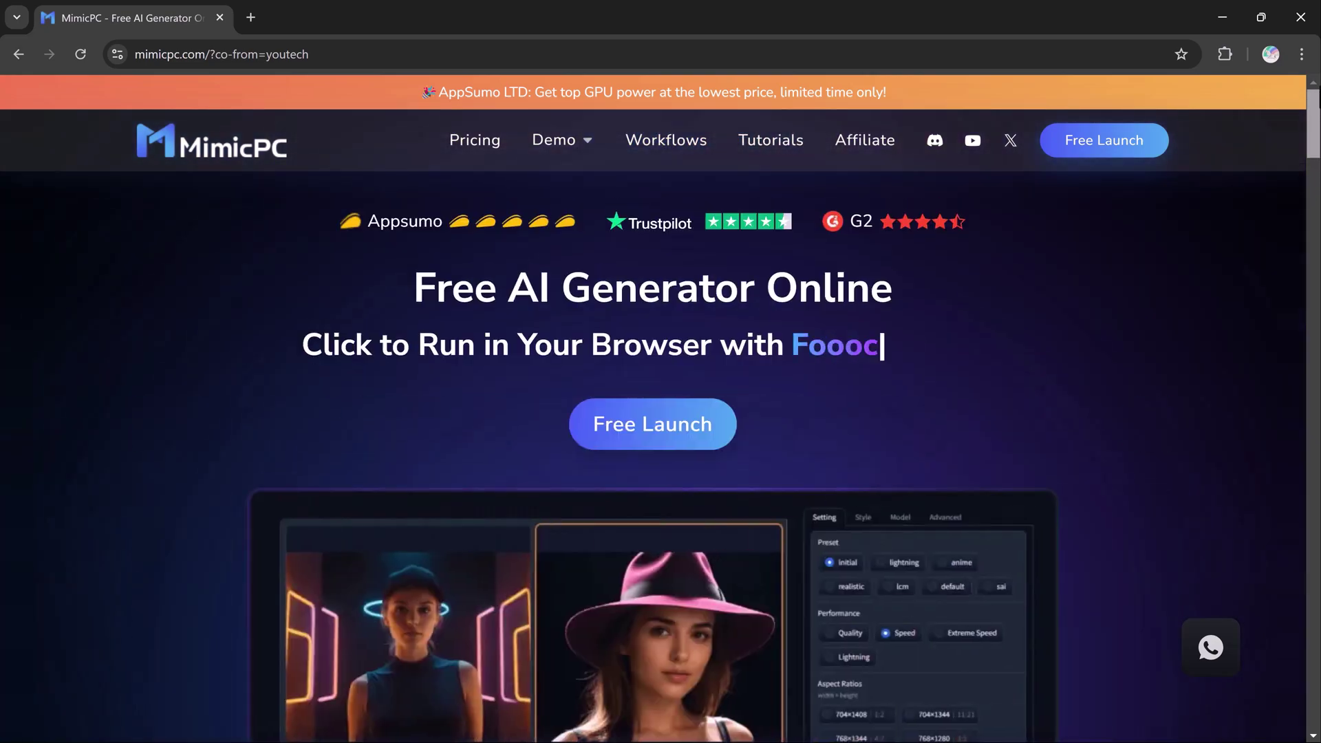
# Launch Auto1111 WebUI from MimicPC's Free Launch apps on Large hardware
pyautogui.click(687, 429)
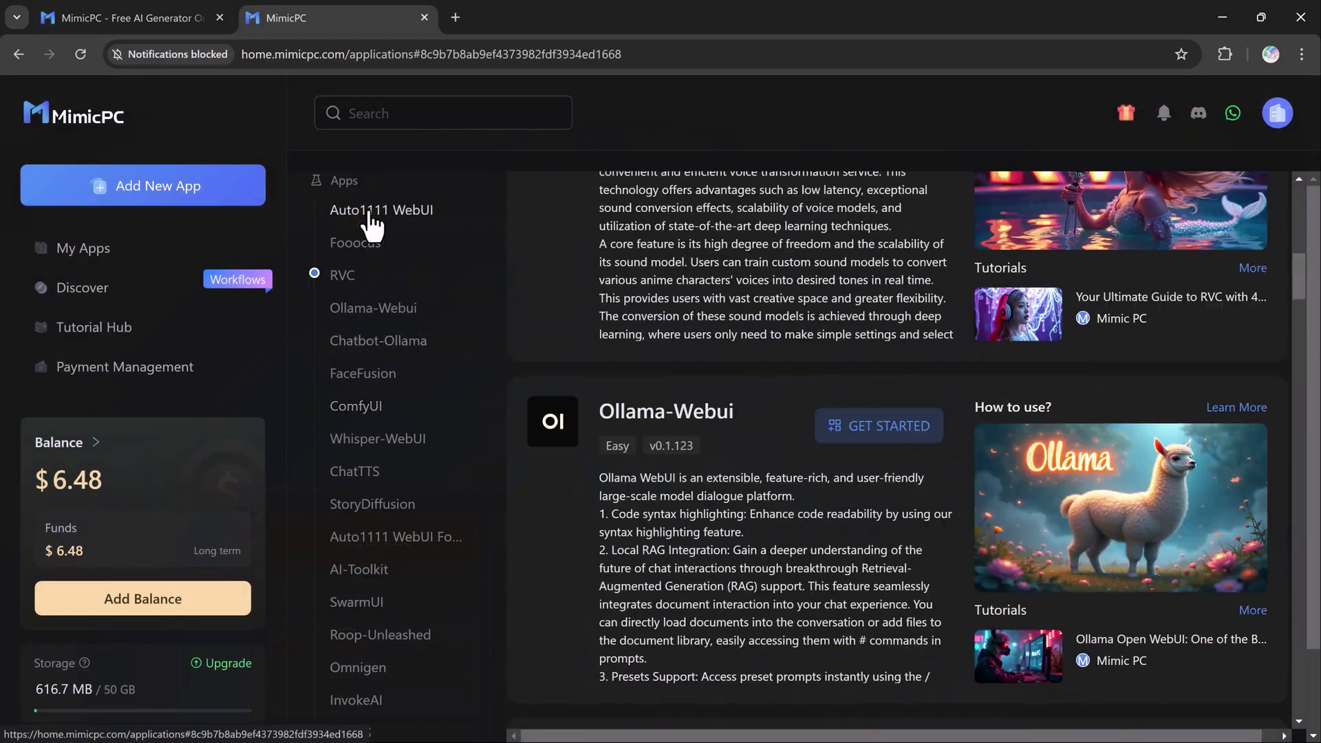
pyautogui.click(372, 212)
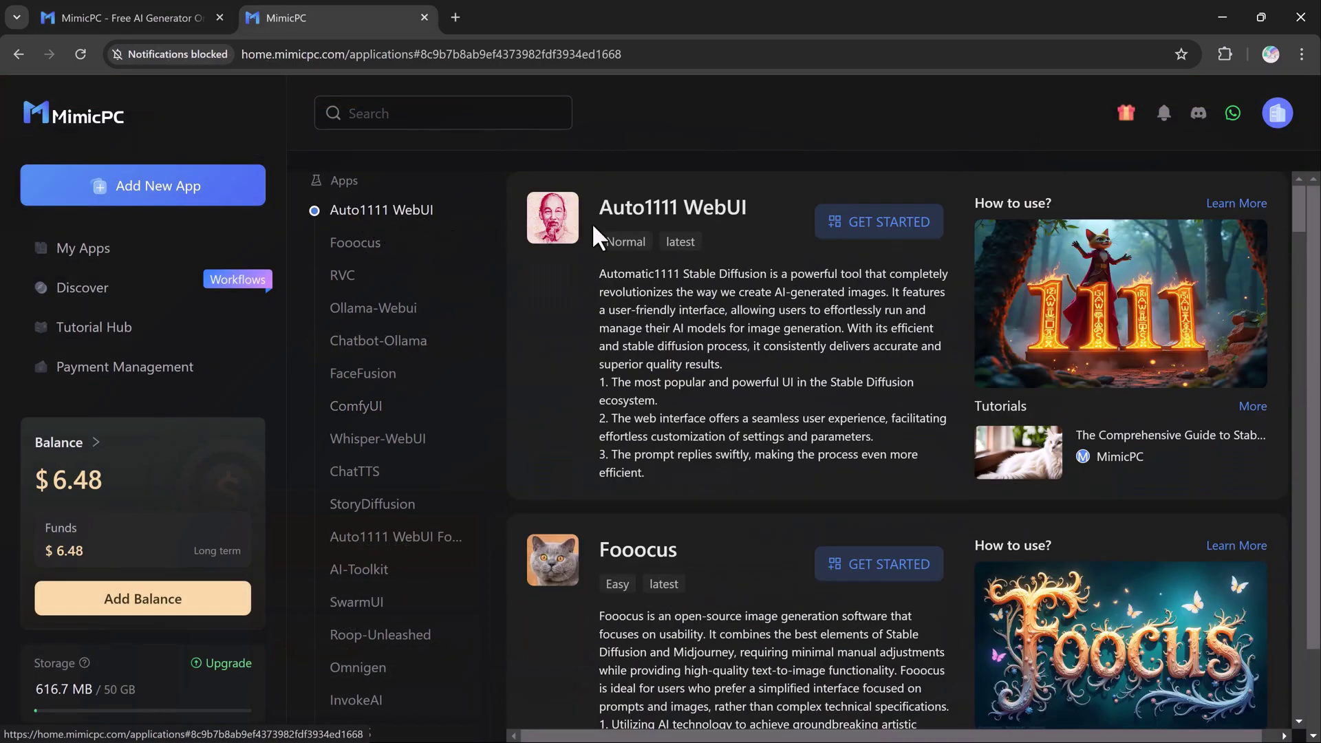
pyautogui.click(852, 225)
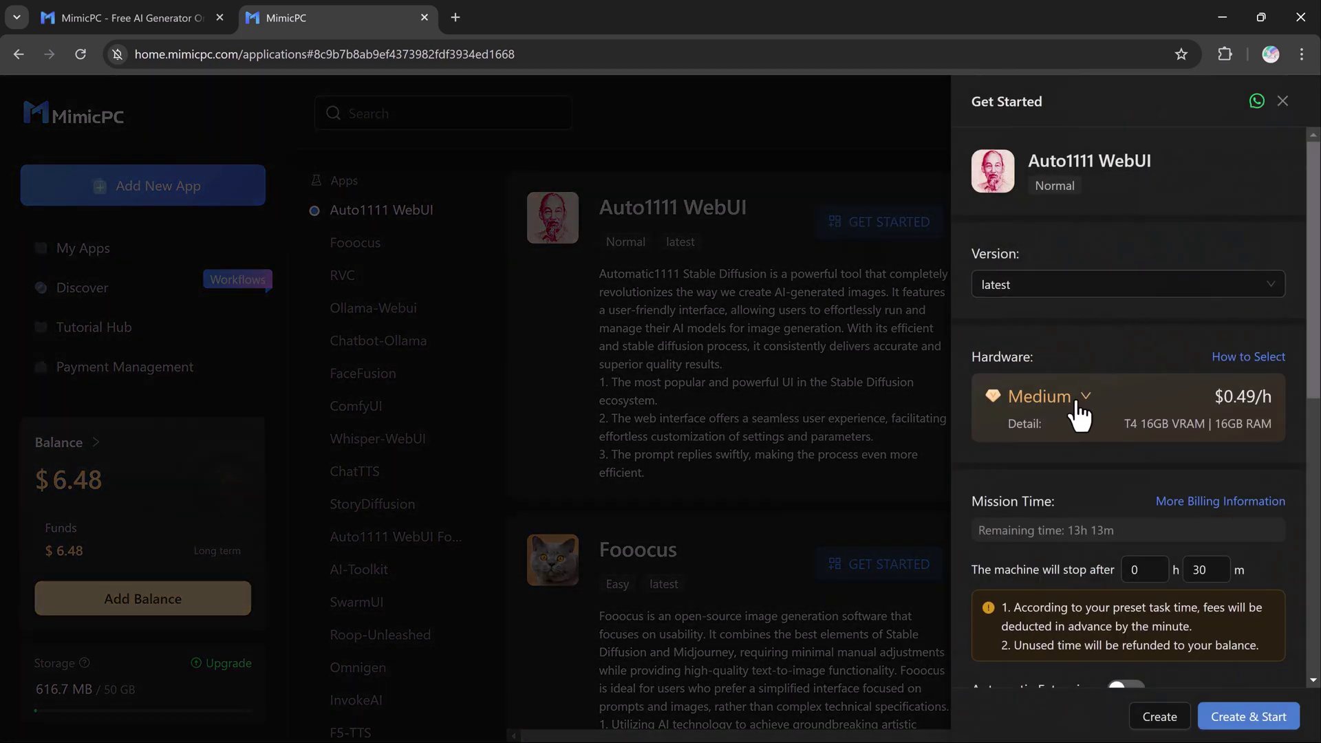
pyautogui.click(1085, 398)
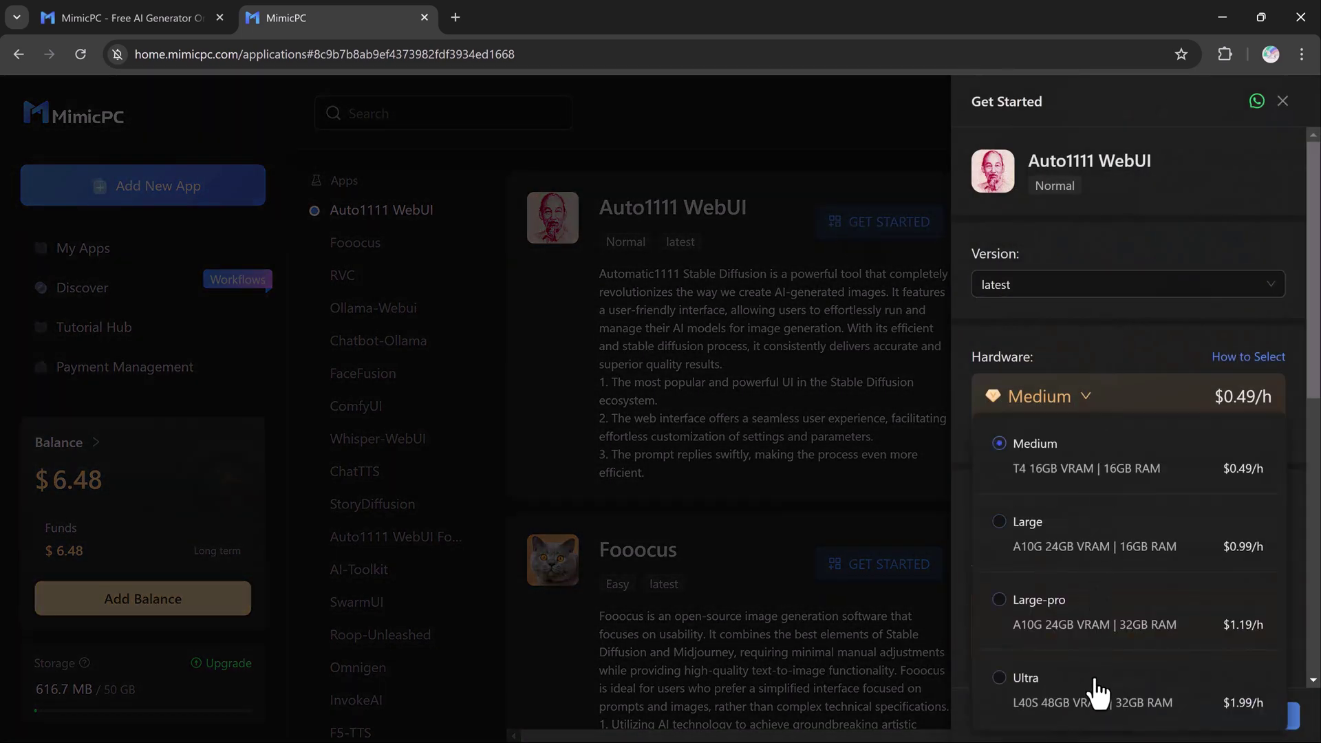
pyautogui.click(1021, 533)
pyautogui.scroll(-3, 1016, 538)
pyautogui.scroll(-5, 1135, 516)
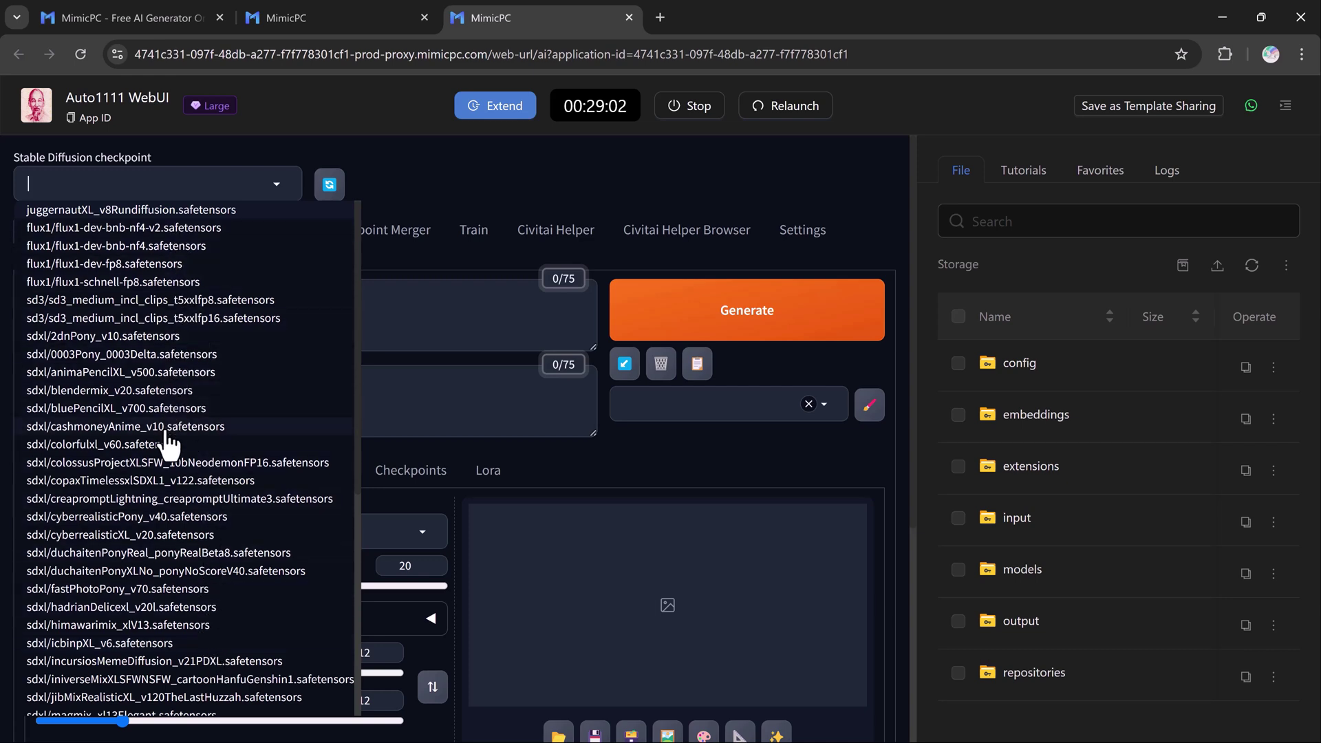
# Load the sdxl/colorfulxl_v60.safetensors checkpoint and place the cursor in the Prompt box
pyautogui.click(167, 447)
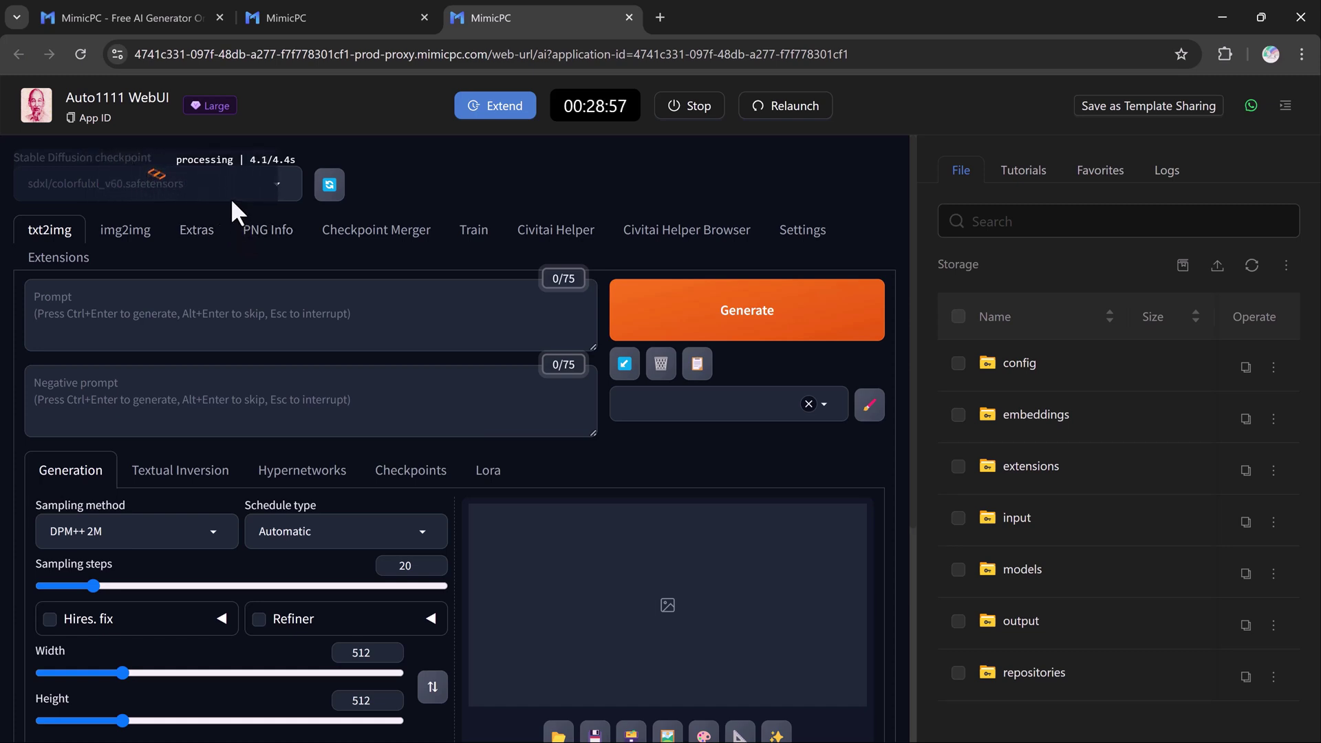
pyautogui.click(152, 312)
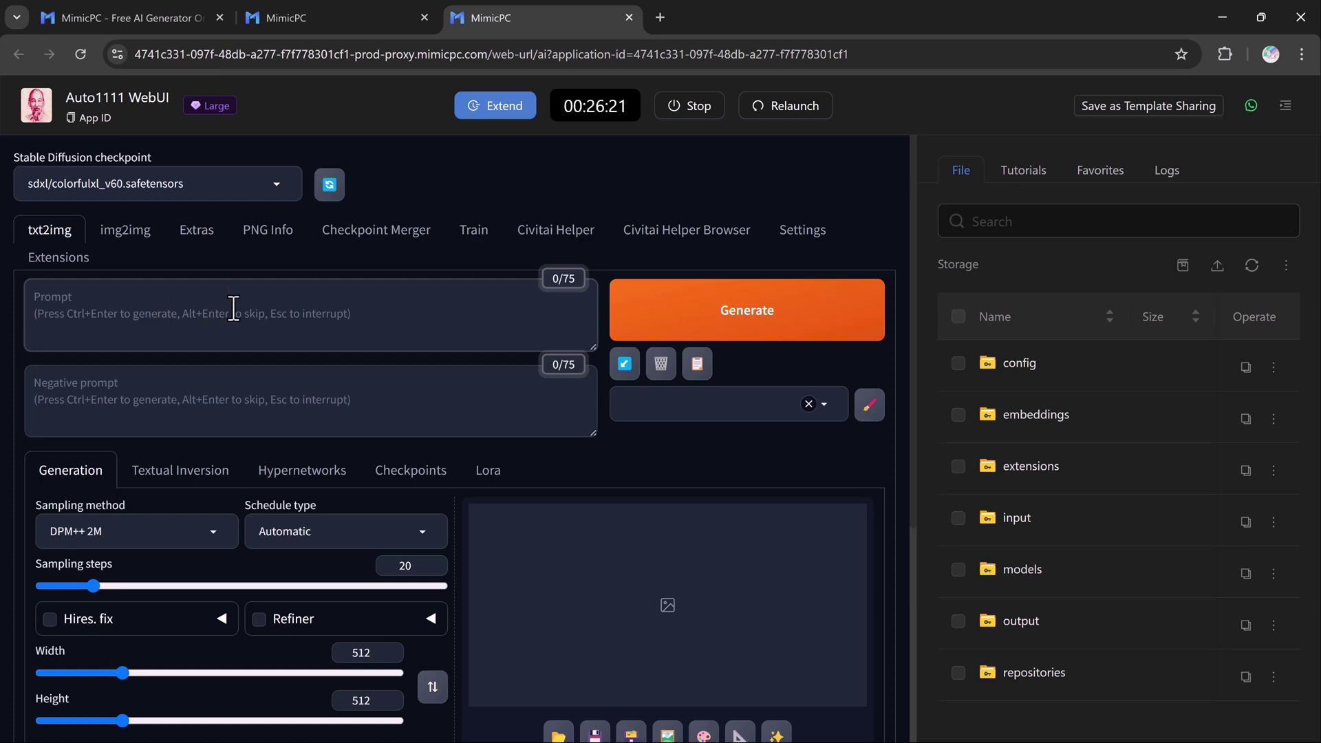
# Paste the children-playing street photography prompt, with 'Blurry Face' as the negative prompt
pyautogui.write('Street photography, Street photography, a group of children playing happily')
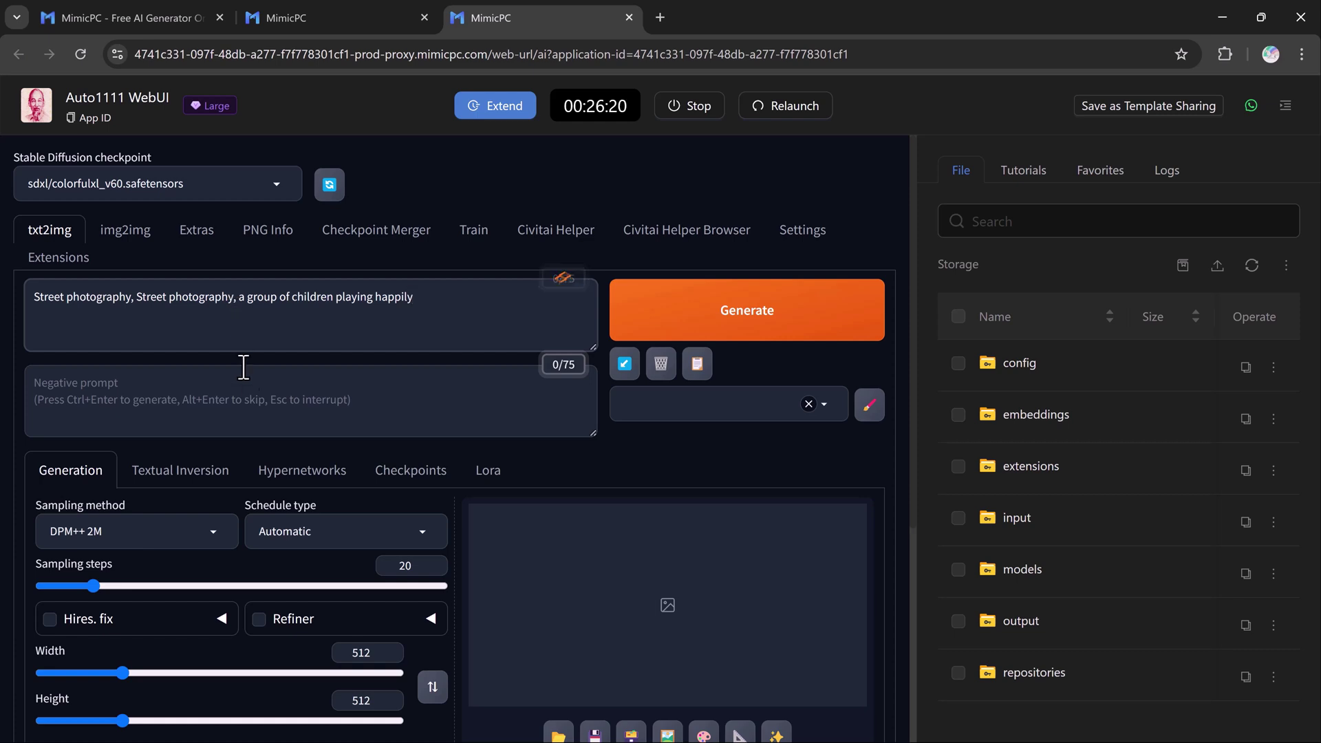
pyautogui.click(238, 411)
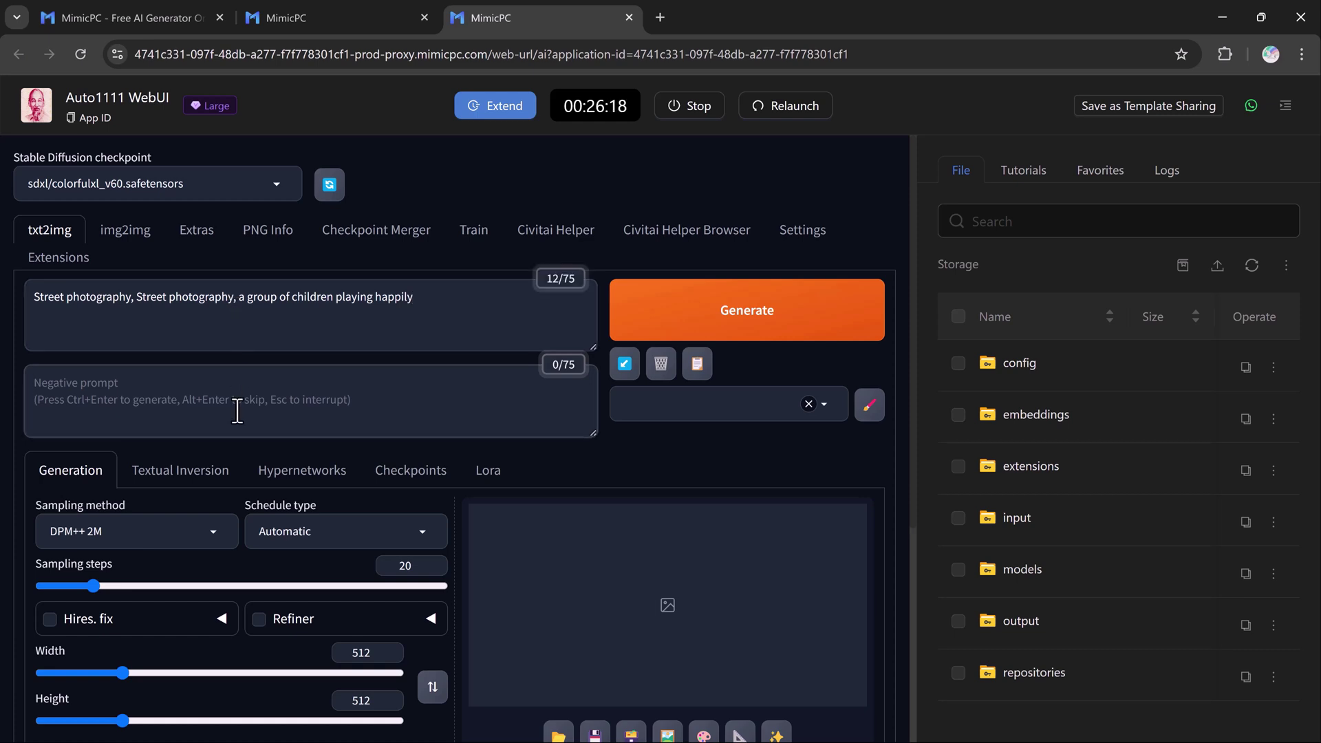
pyautogui.write('Blurry Face')
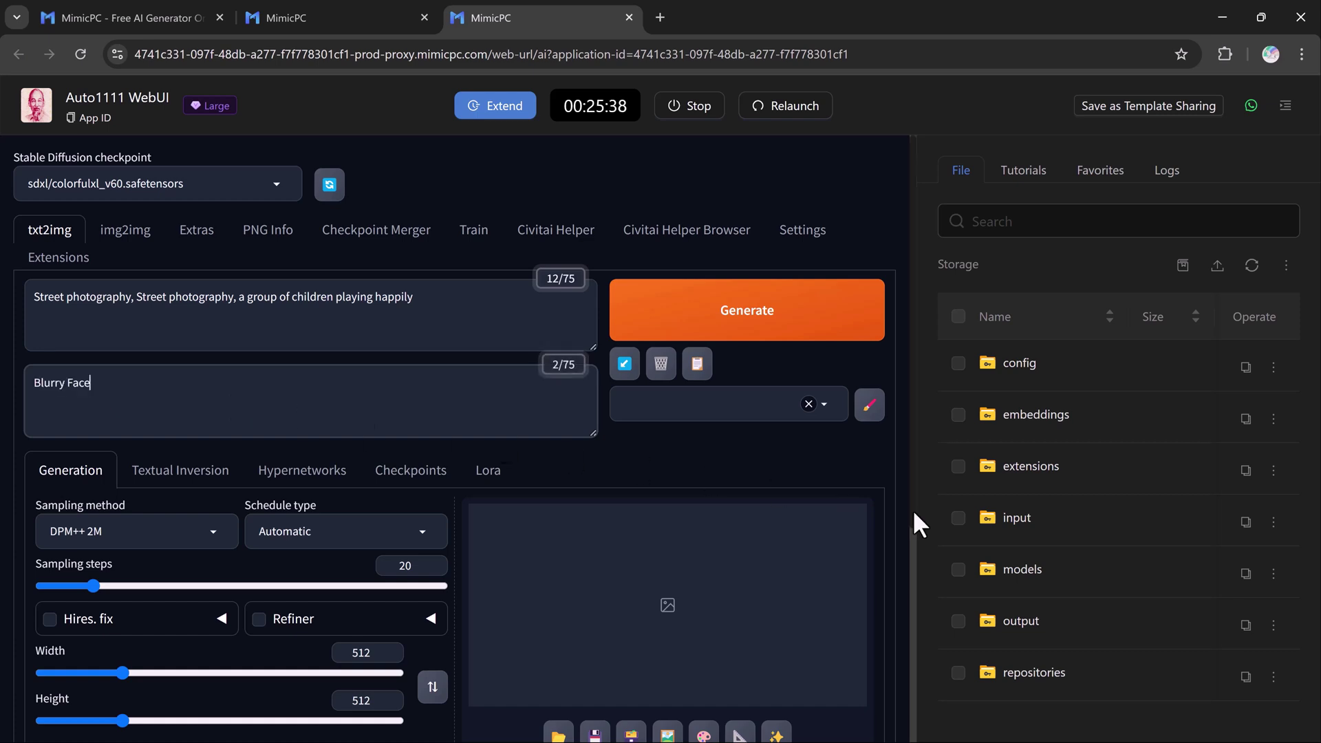
pyautogui.moveTo(912, 509); pyautogui.dragTo(919, 686)
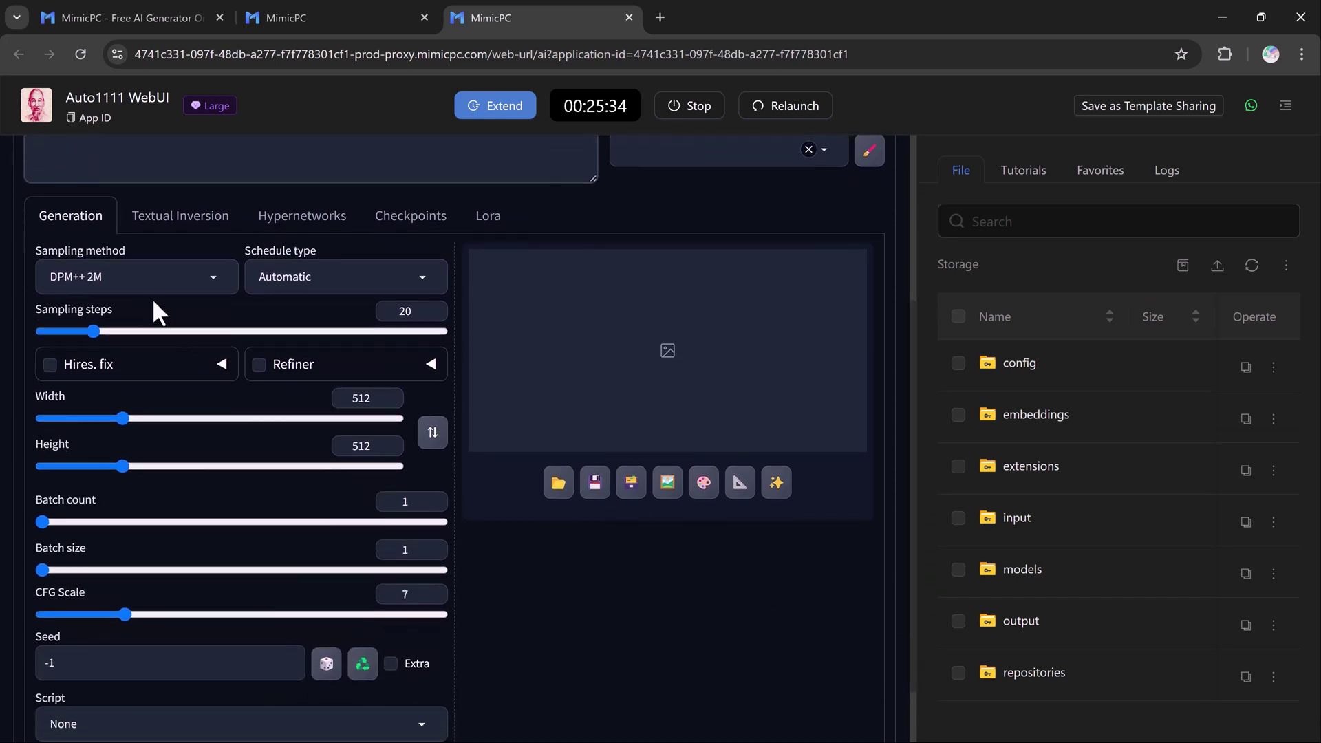
# Set the Karras schedule type, 35 sampling steps and a 672x640 output size
pyautogui.click(154, 310)
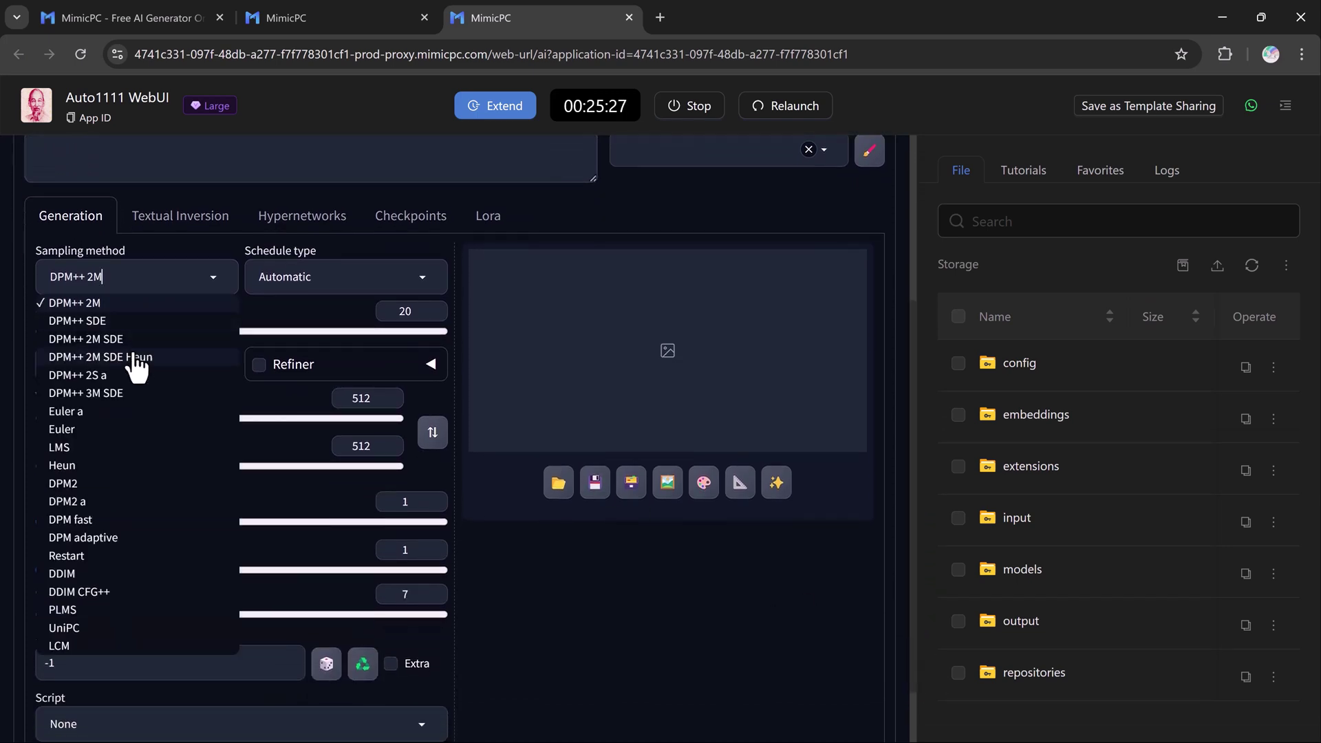
pyautogui.click(392, 279)
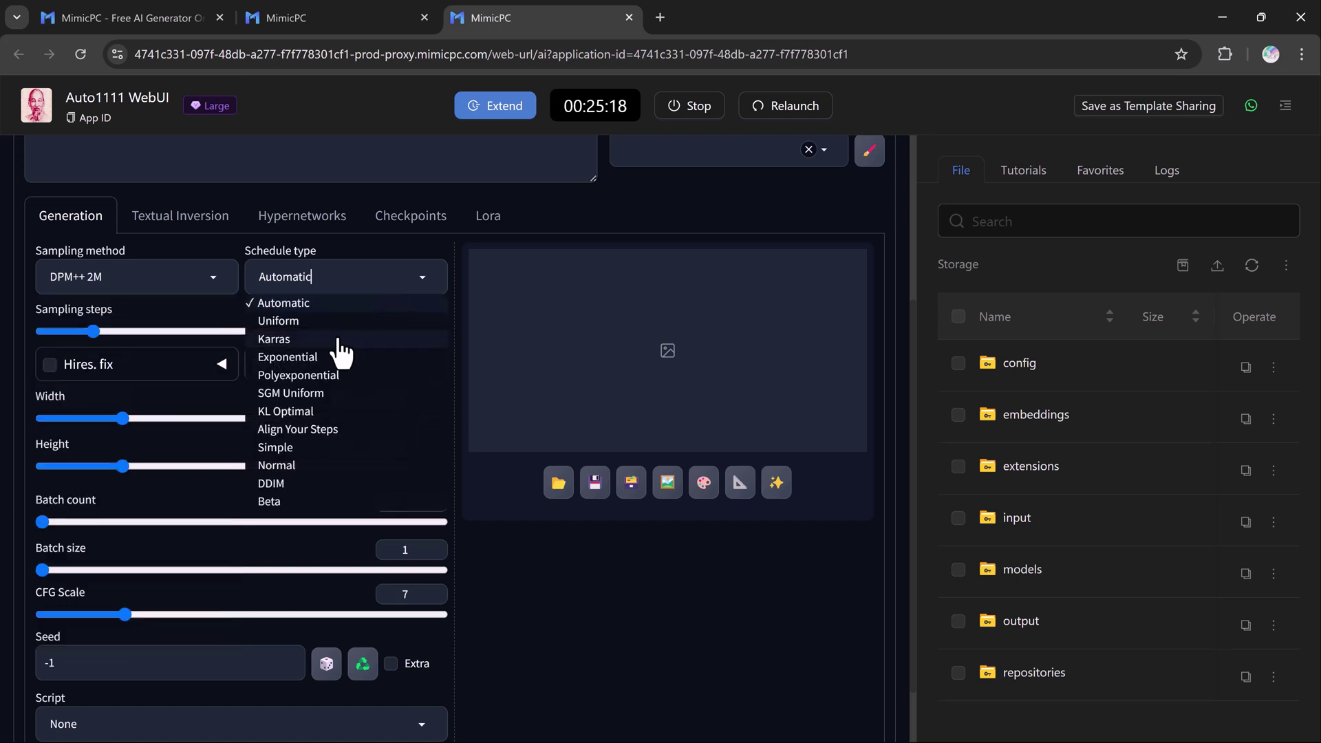
pyautogui.click(275, 339)
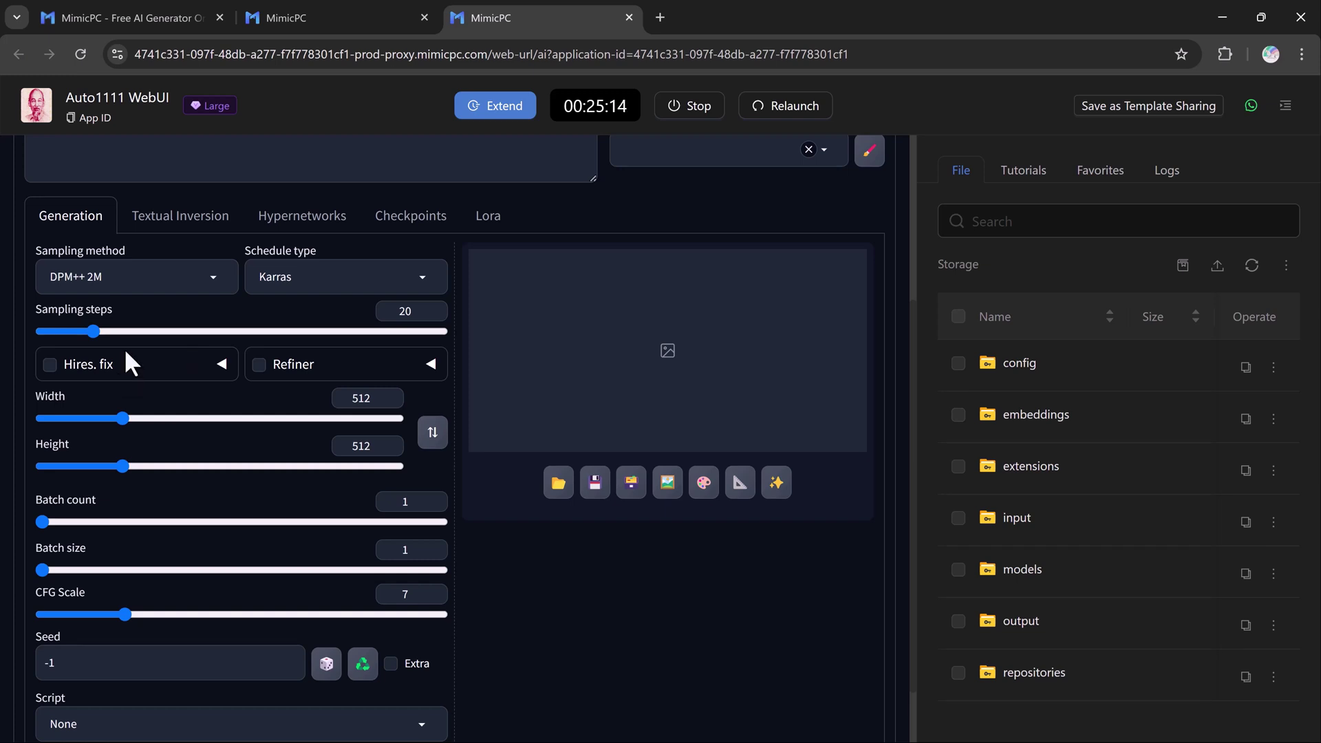
pyautogui.moveTo(95, 330); pyautogui.dragTo(138, 330)
pyautogui.moveTo(137, 330); pyautogui.dragTo(132, 330)
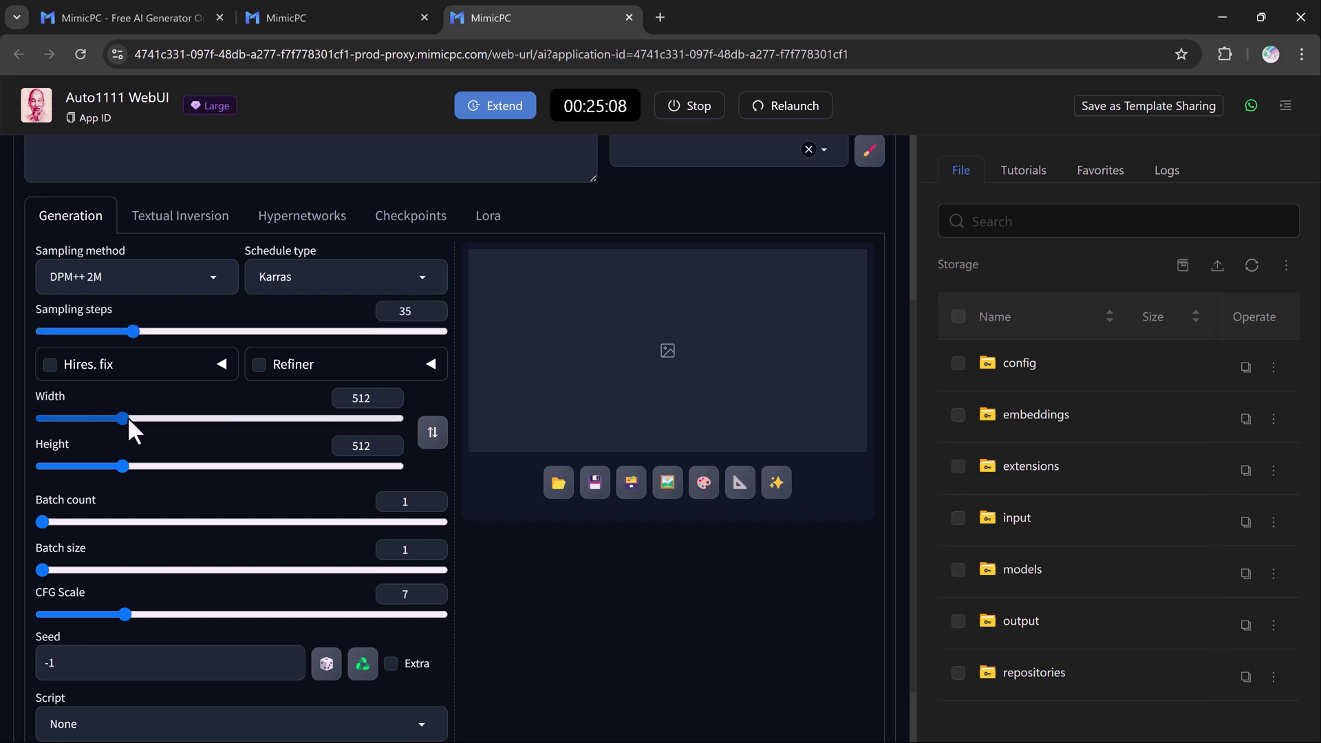
pyautogui.moveTo(124, 418); pyautogui.dragTo(153, 419)
pyautogui.moveTo(124, 466); pyautogui.dragTo(145, 465)
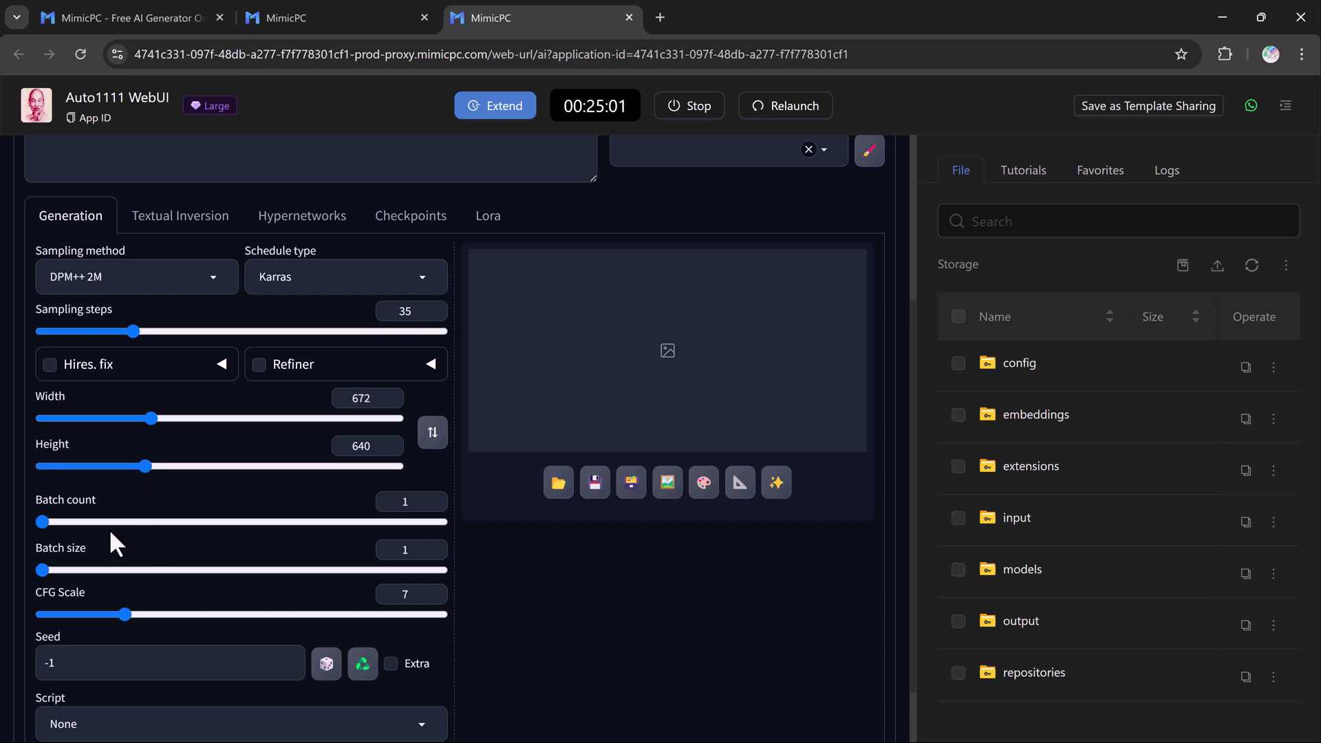
pyautogui.scroll(-1, 109, 522)
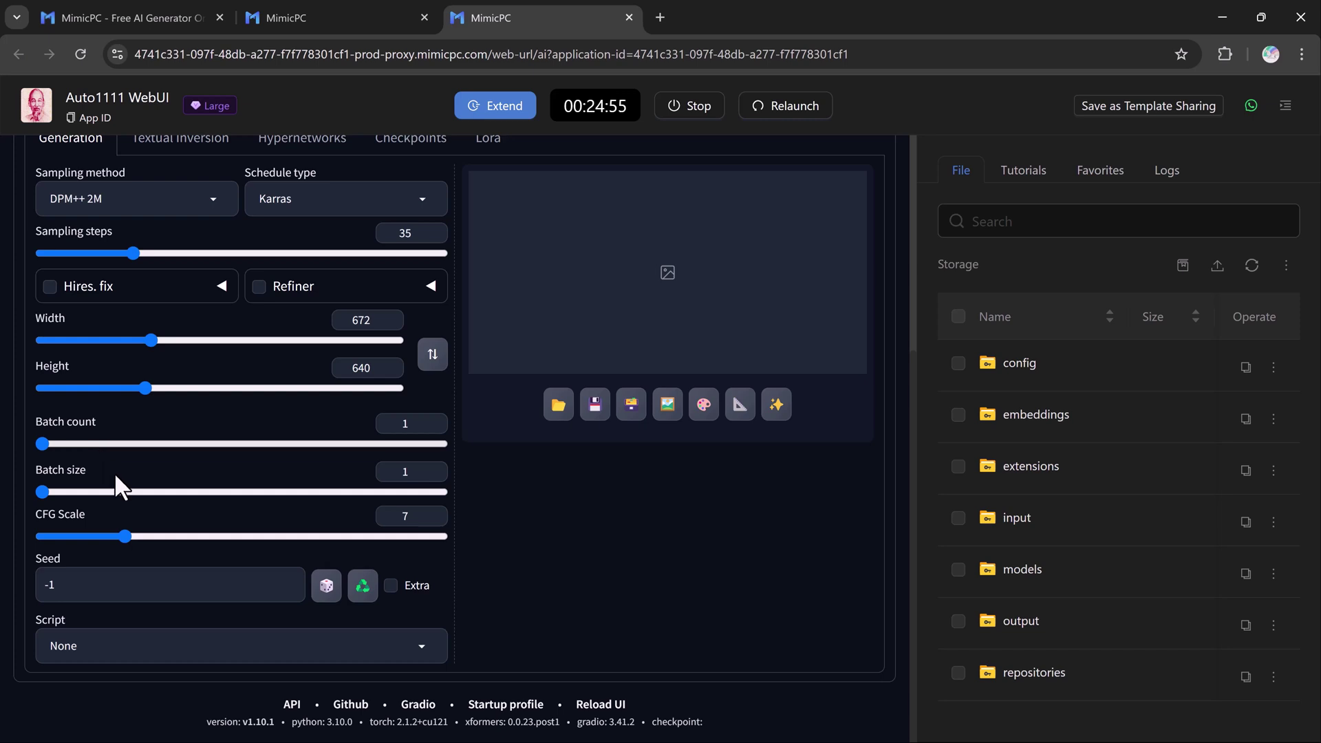
# Raise CFG Scale from 7 to 9 and step the seed back to -1
pyautogui.click(152, 537)
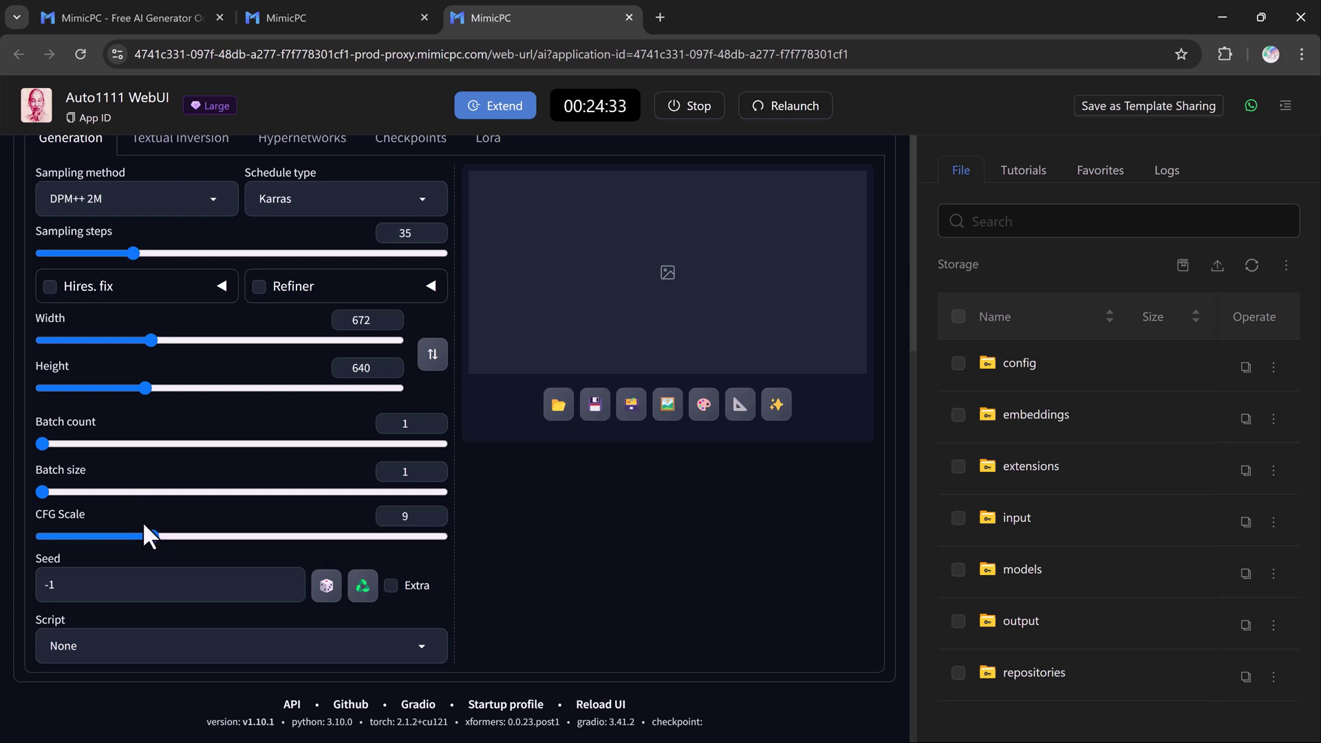
pyautogui.click(289, 581)
pyautogui.click(290, 590)
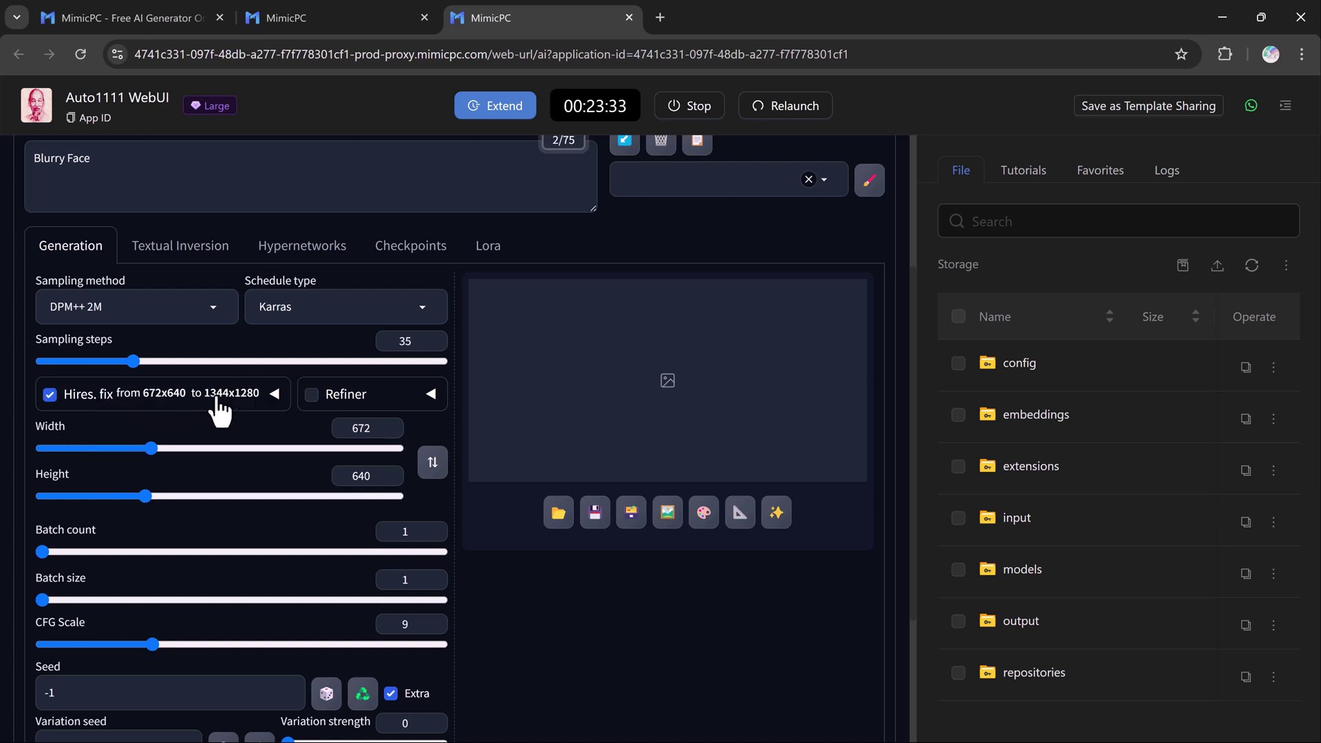
# Expand Hires. fix showing the Latent upscaler, denoising 0.7 and 2x upscale to 1344x1280
pyautogui.click(222, 394)
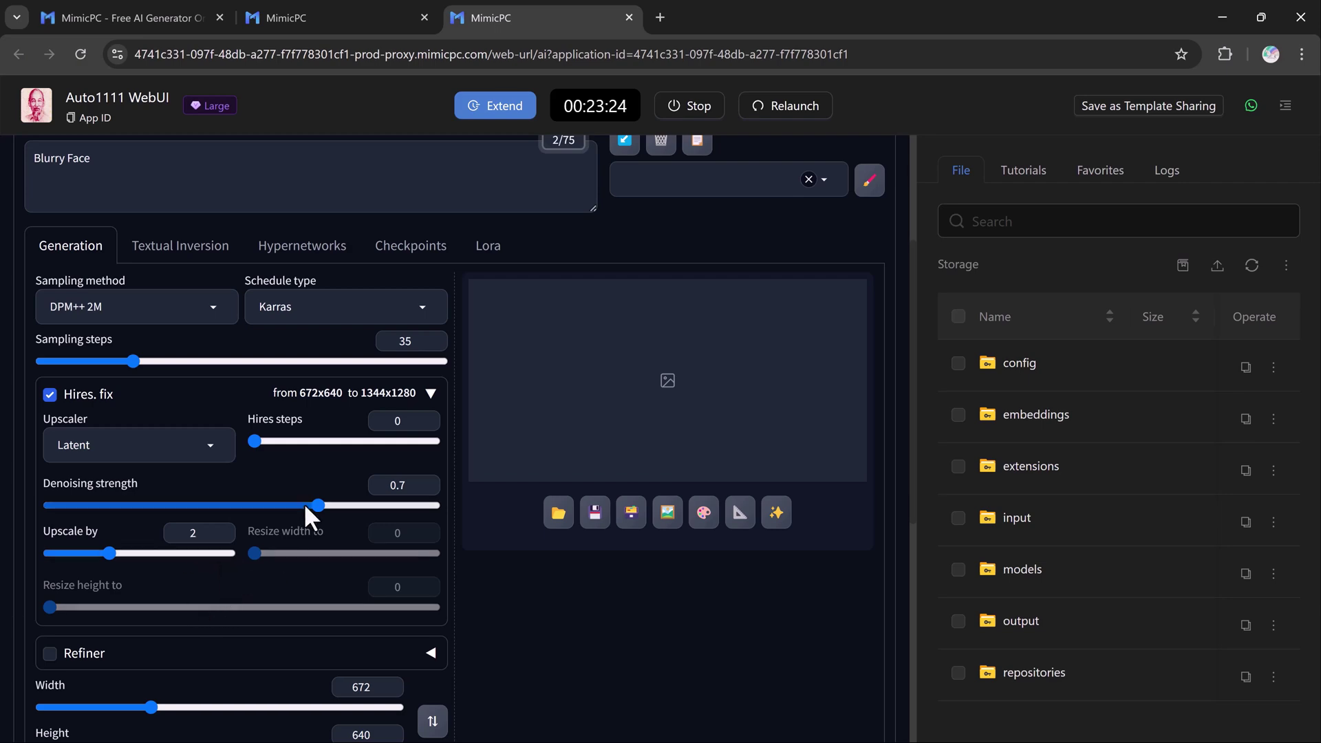
pyautogui.scroll(3, 480, 412)
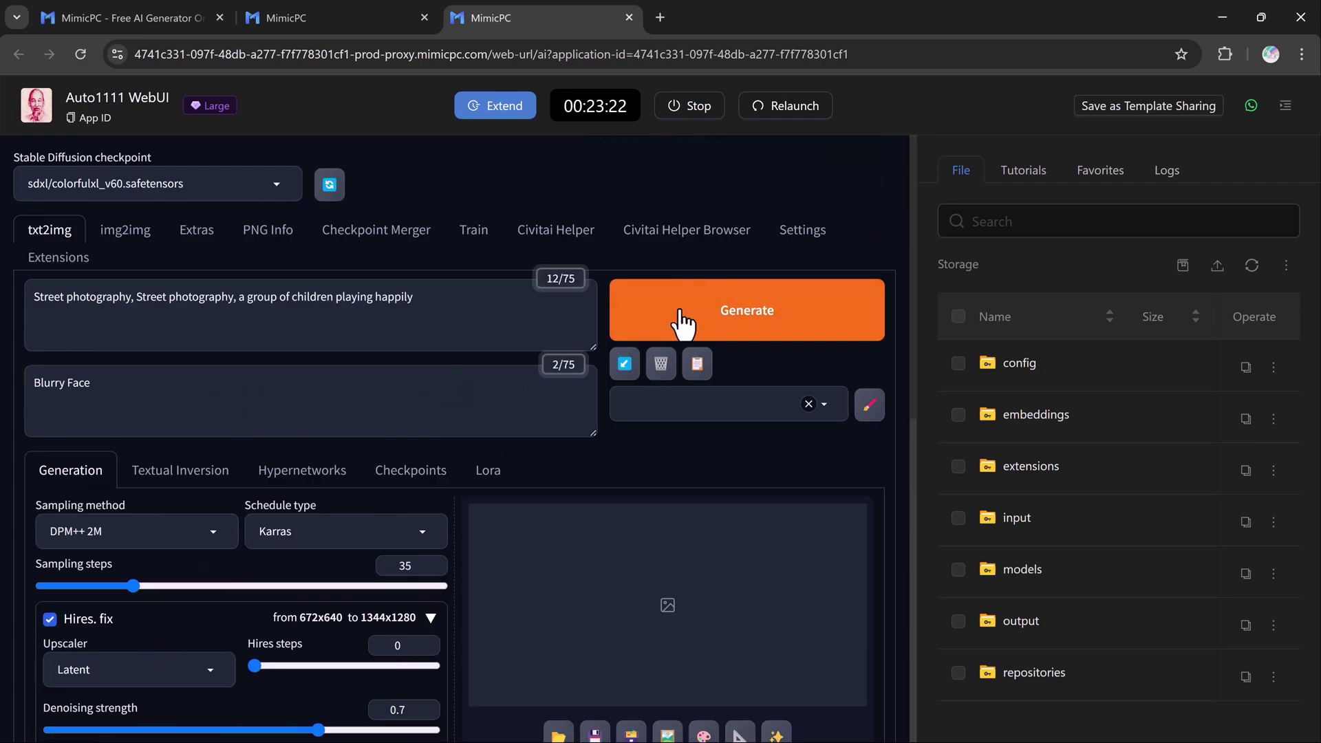
# Generate the children-in-an-alley street photo and preview it full-screen
pyautogui.click(671, 315)
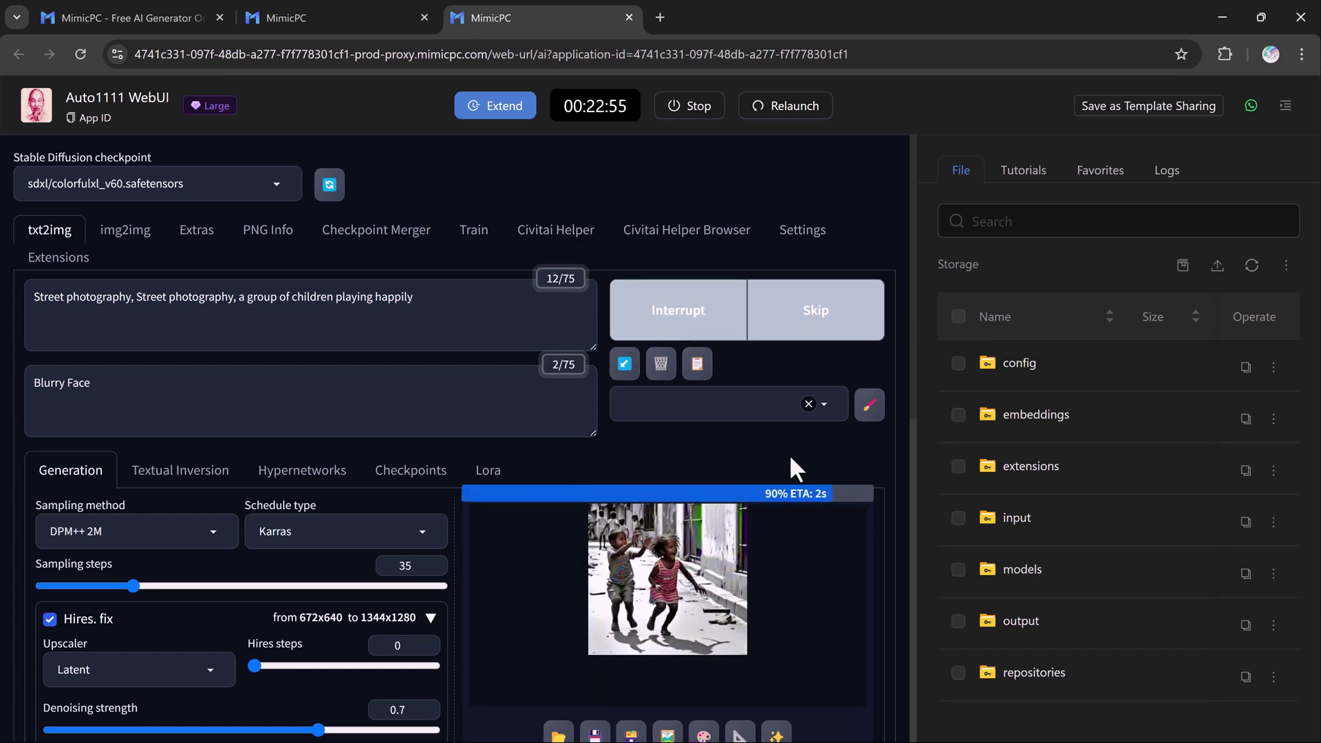
pyautogui.scroll(-1, 789, 455)
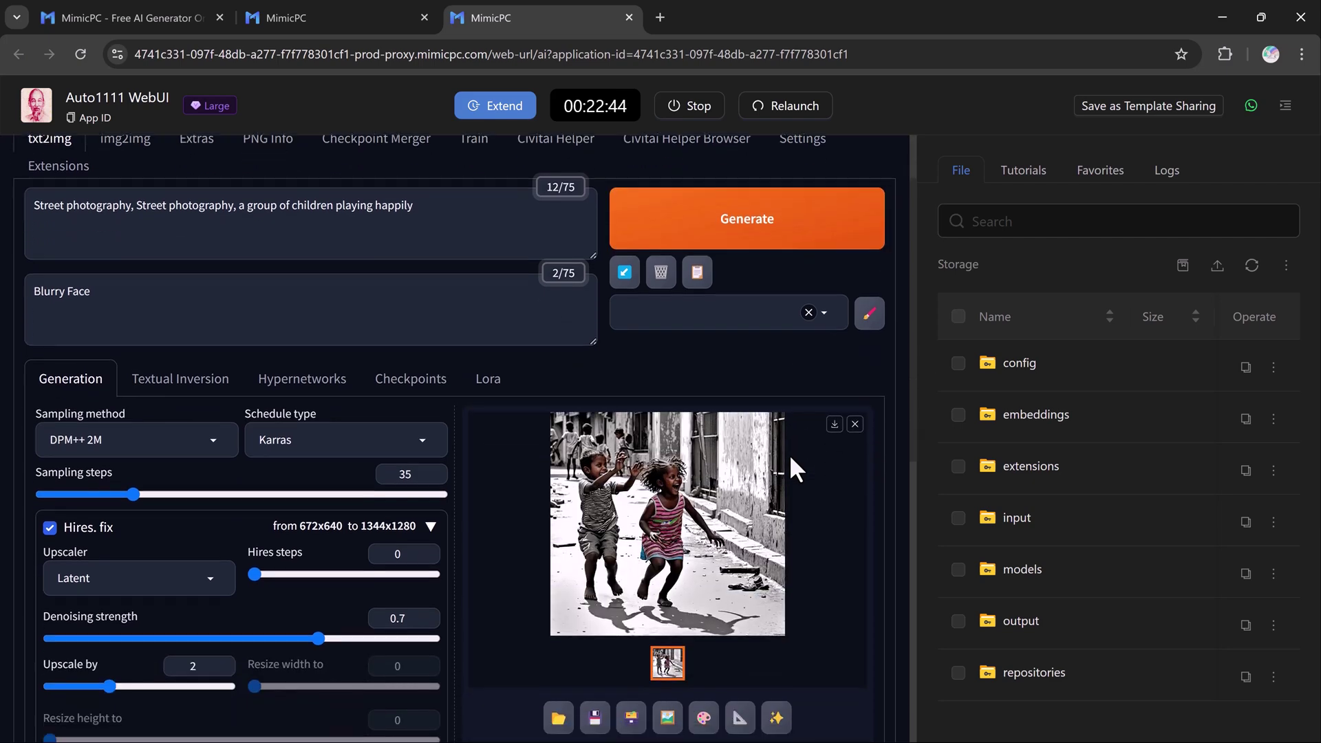
pyautogui.click(632, 519)
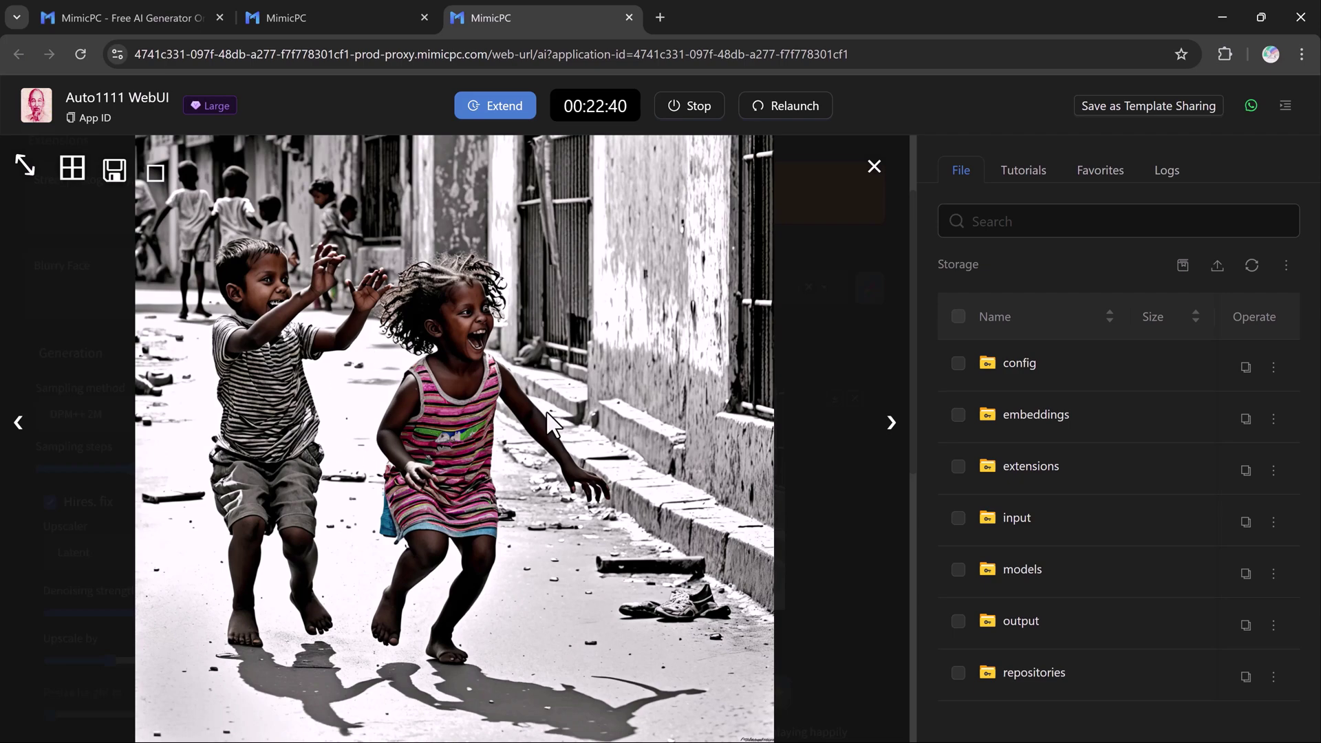
pyautogui.click(877, 171)
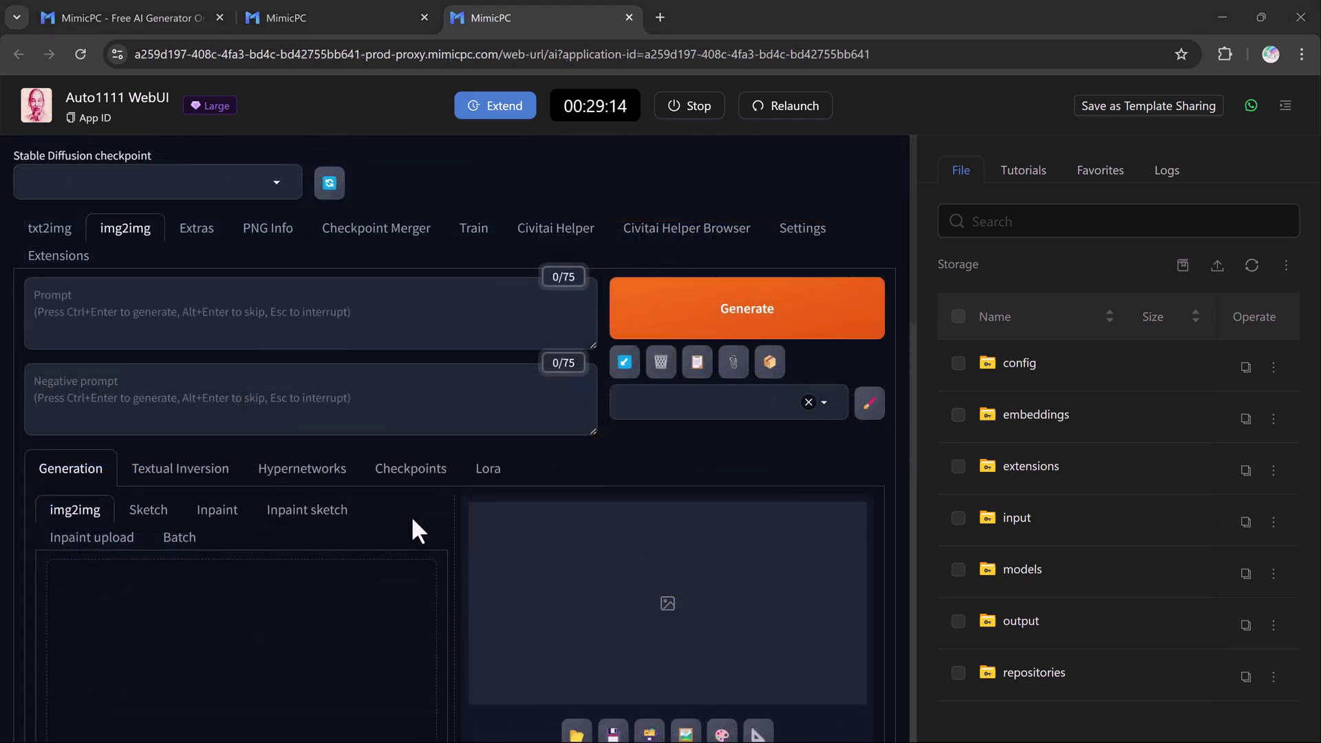
pyautogui.scroll(-5, 410, 516)
pyautogui.scroll(-5, 412, 515)
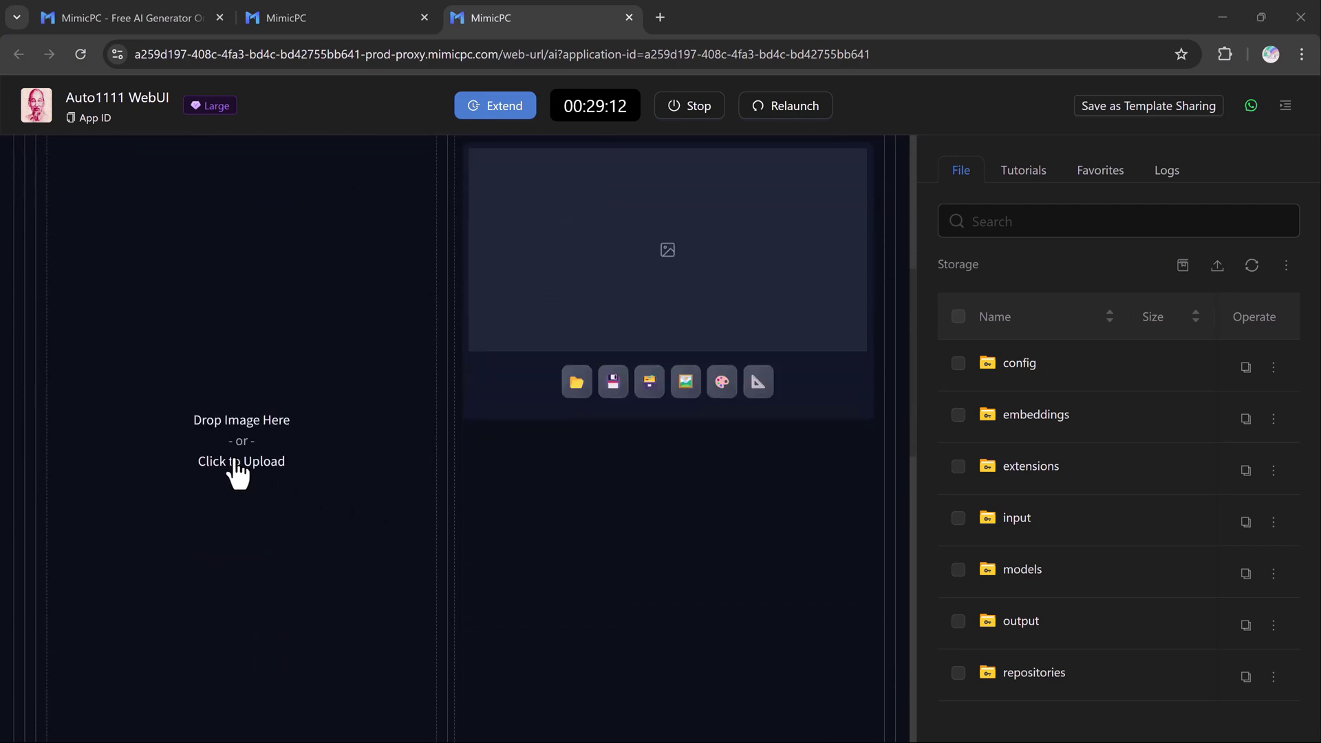
# Upload the woman's portrait photo into img2img and choose the sampling method
pyautogui.click(233, 461)
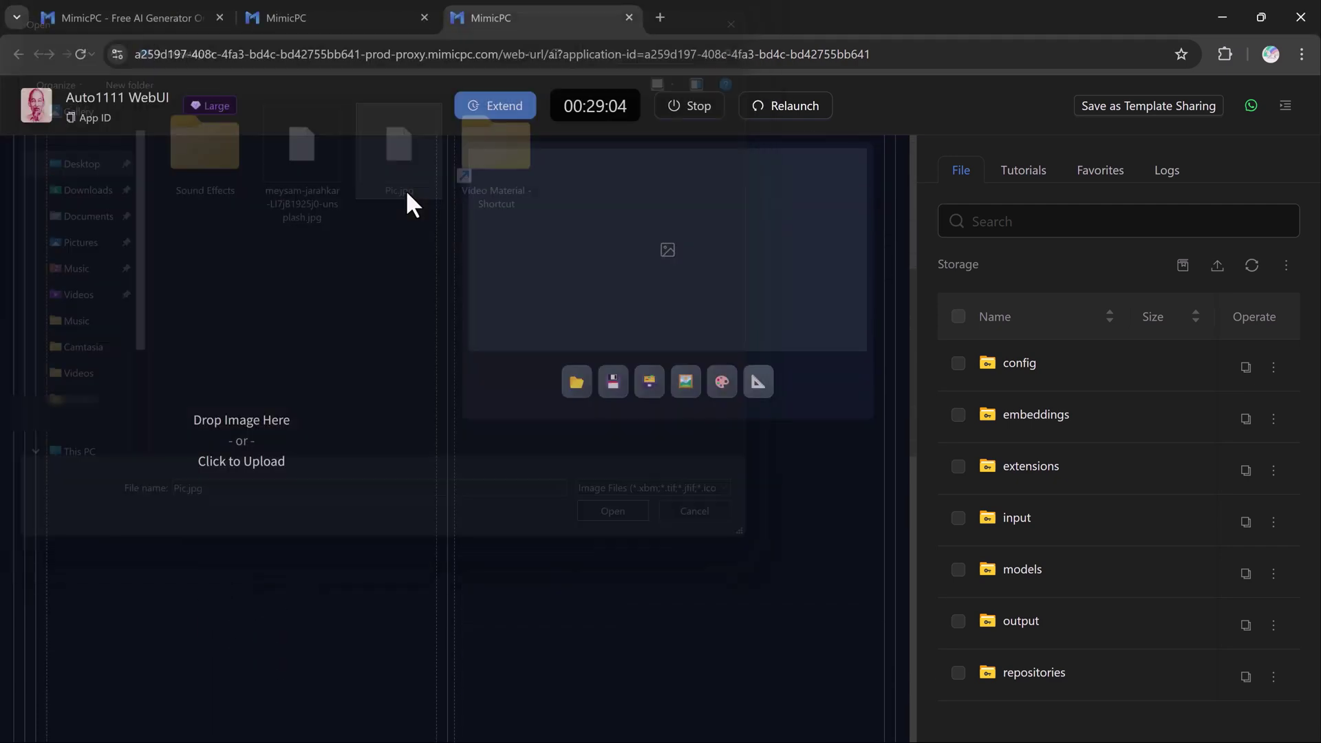
pyautogui.doubleClick(405, 189)
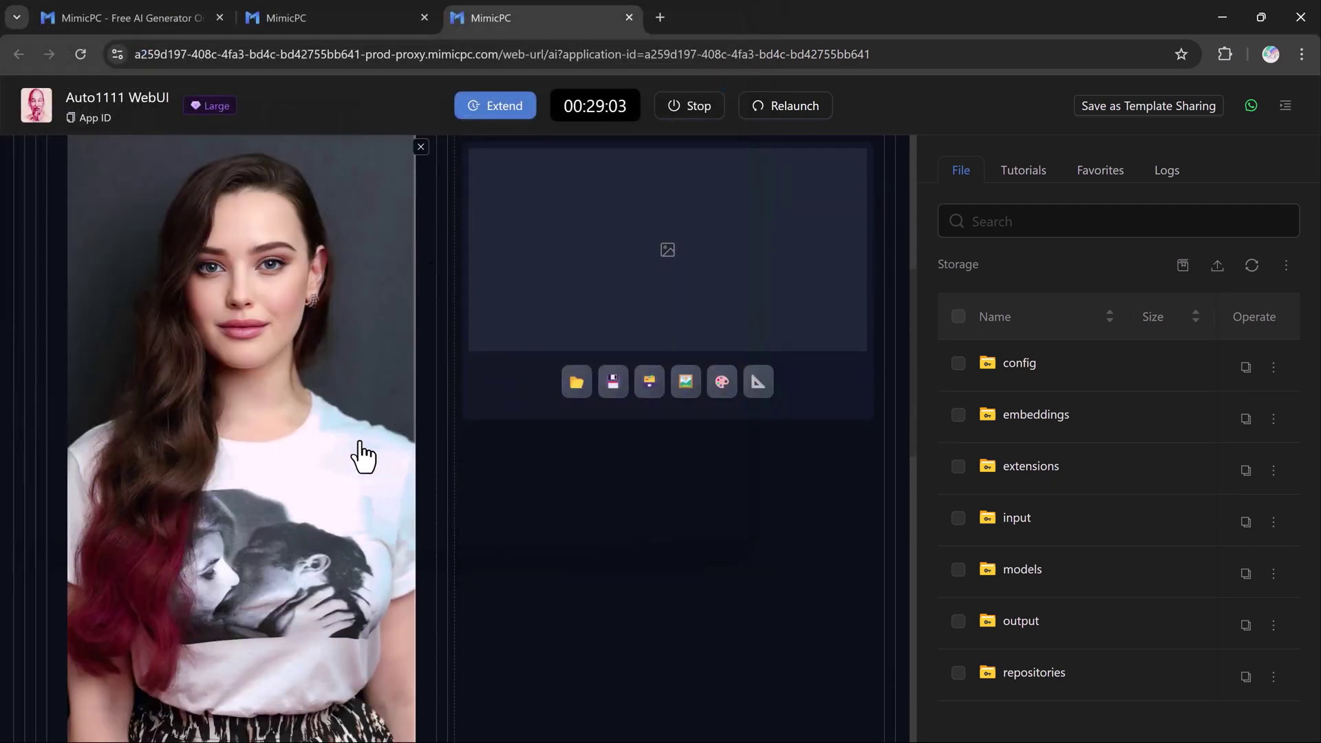
pyautogui.scroll(-5, 527, 550)
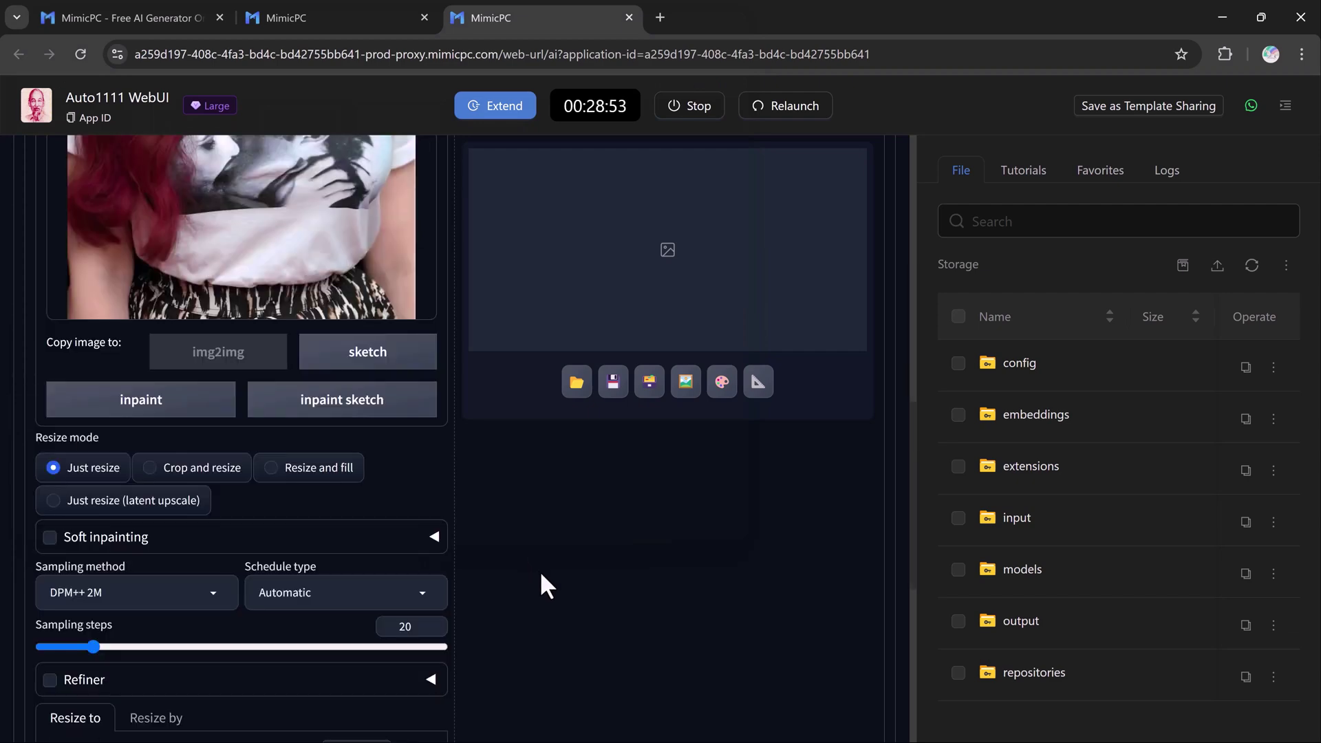
pyautogui.scroll(-3, 375, 495)
pyautogui.click(209, 419)
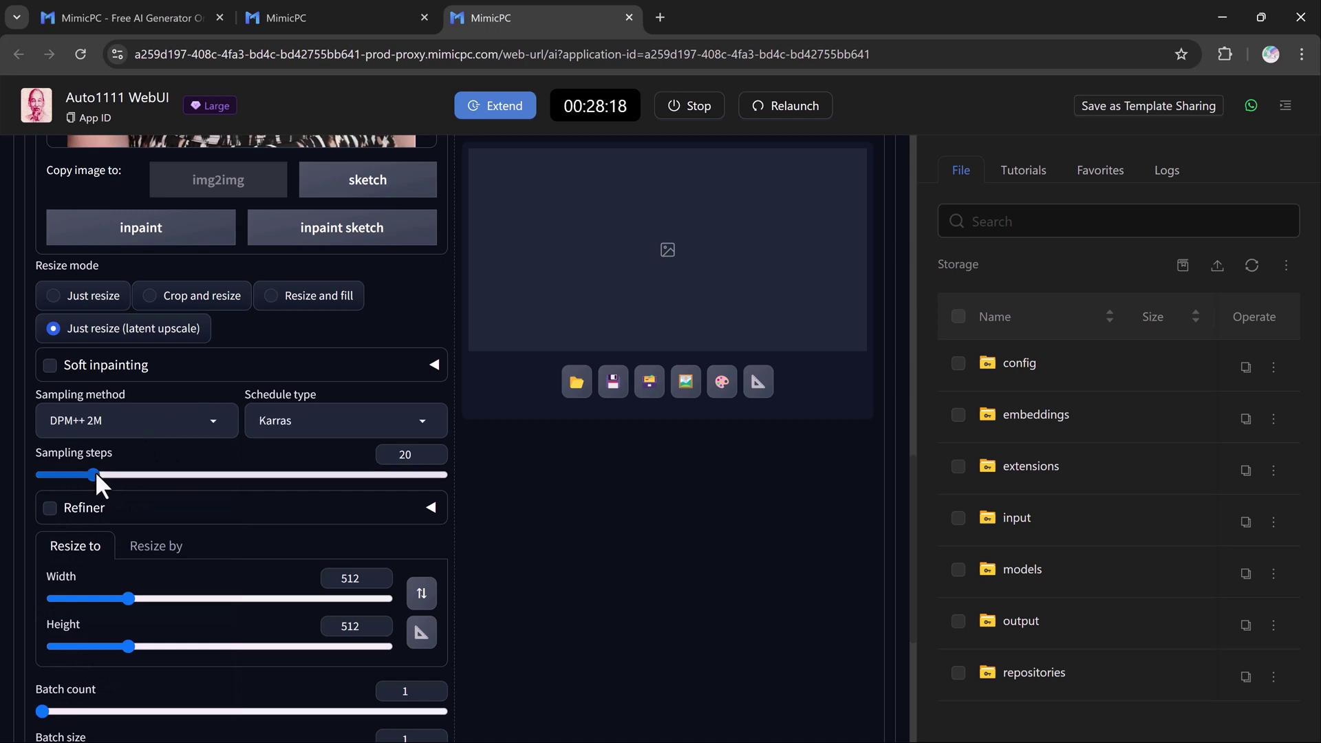
pyautogui.moveTo(95, 474); pyautogui.dragTo(122, 474)
pyautogui.scroll(-1, 113, 473)
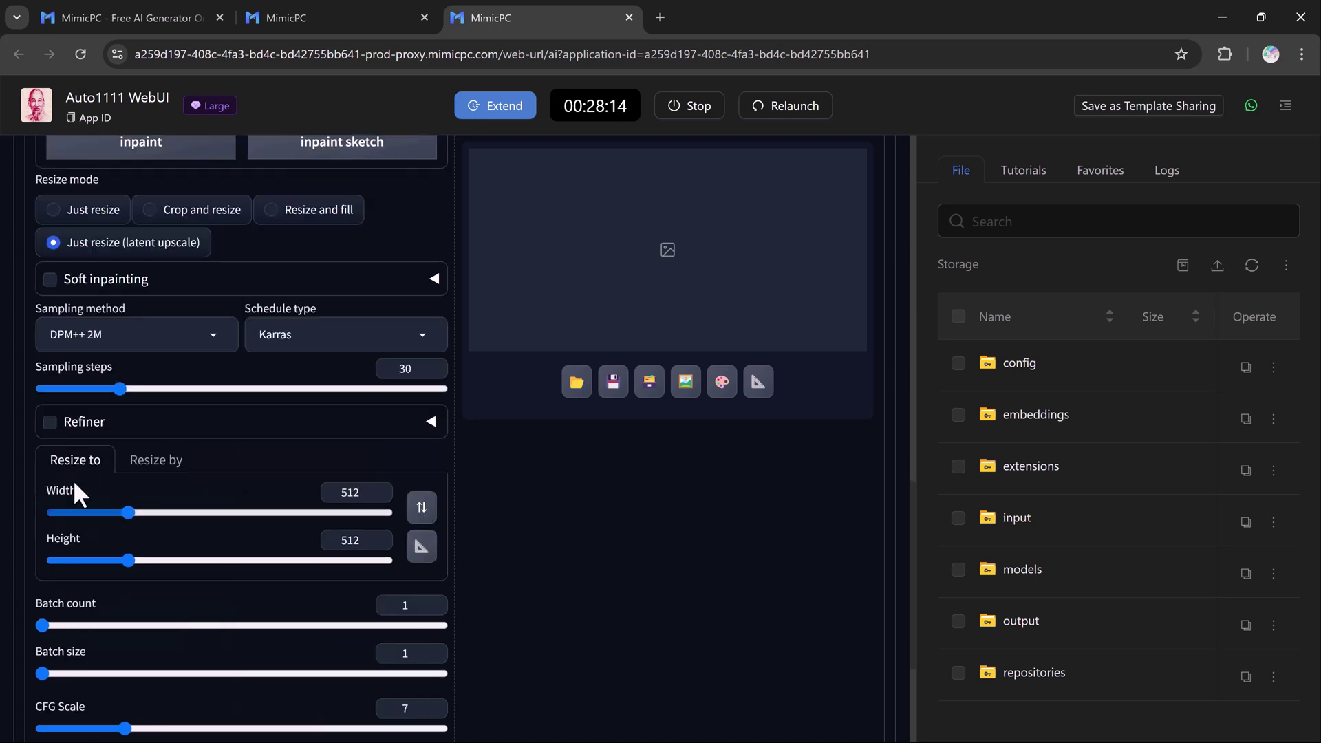
pyautogui.scroll(-2, 122, 514)
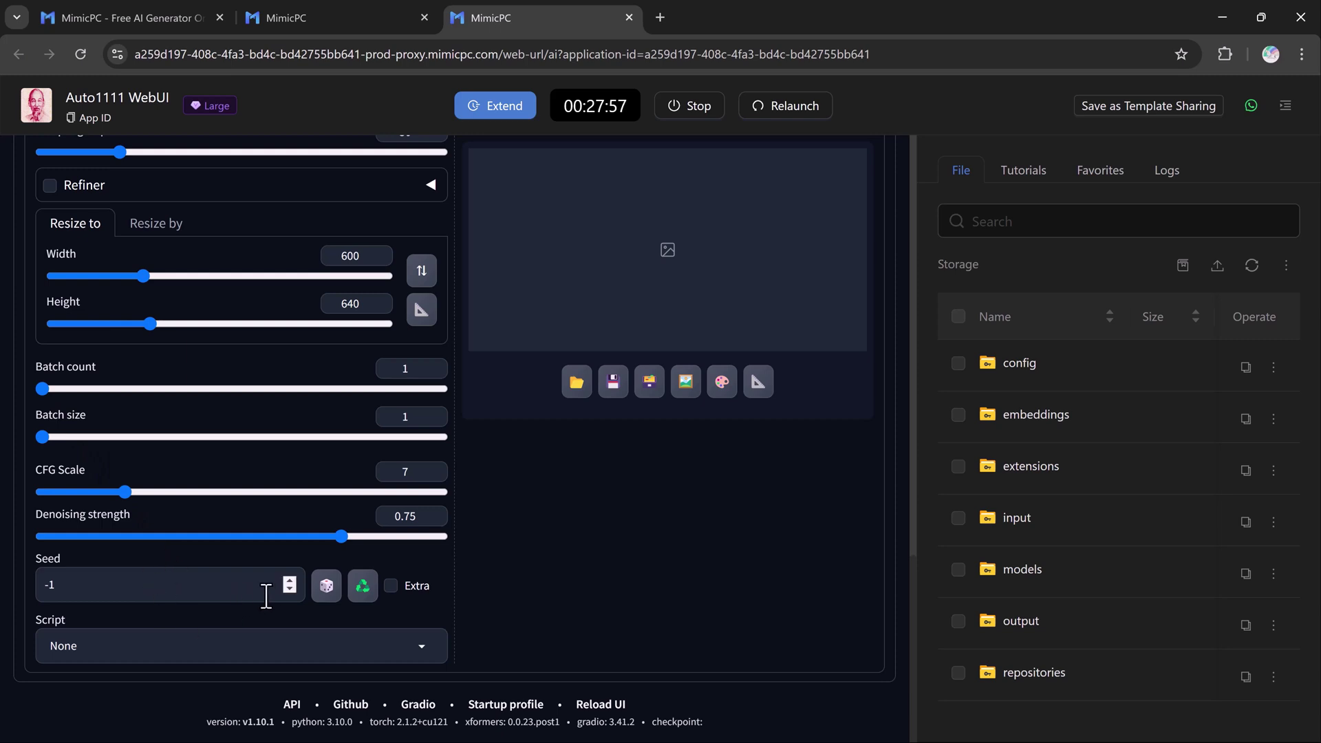
# Enable the extra seed options and adjust the seed value
pyautogui.click(286, 578)
pyautogui.click(286, 590)
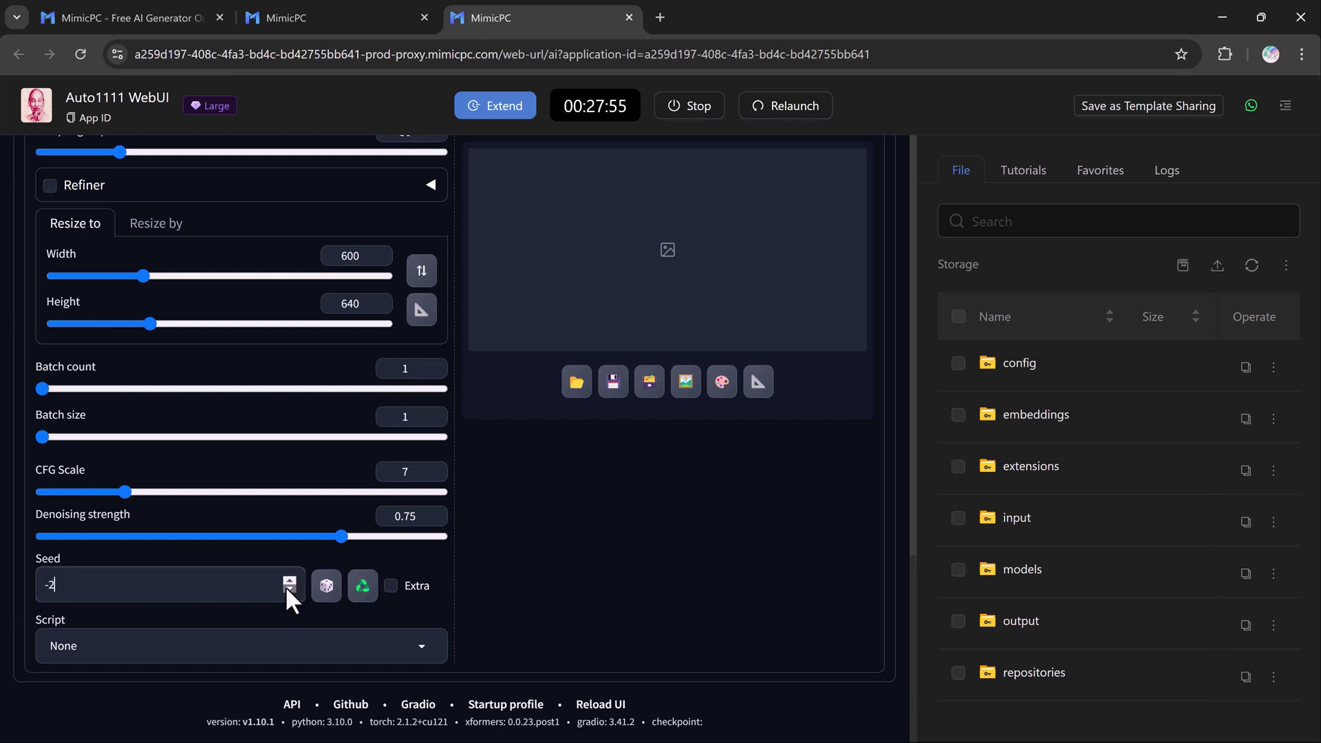
pyautogui.click(392, 587)
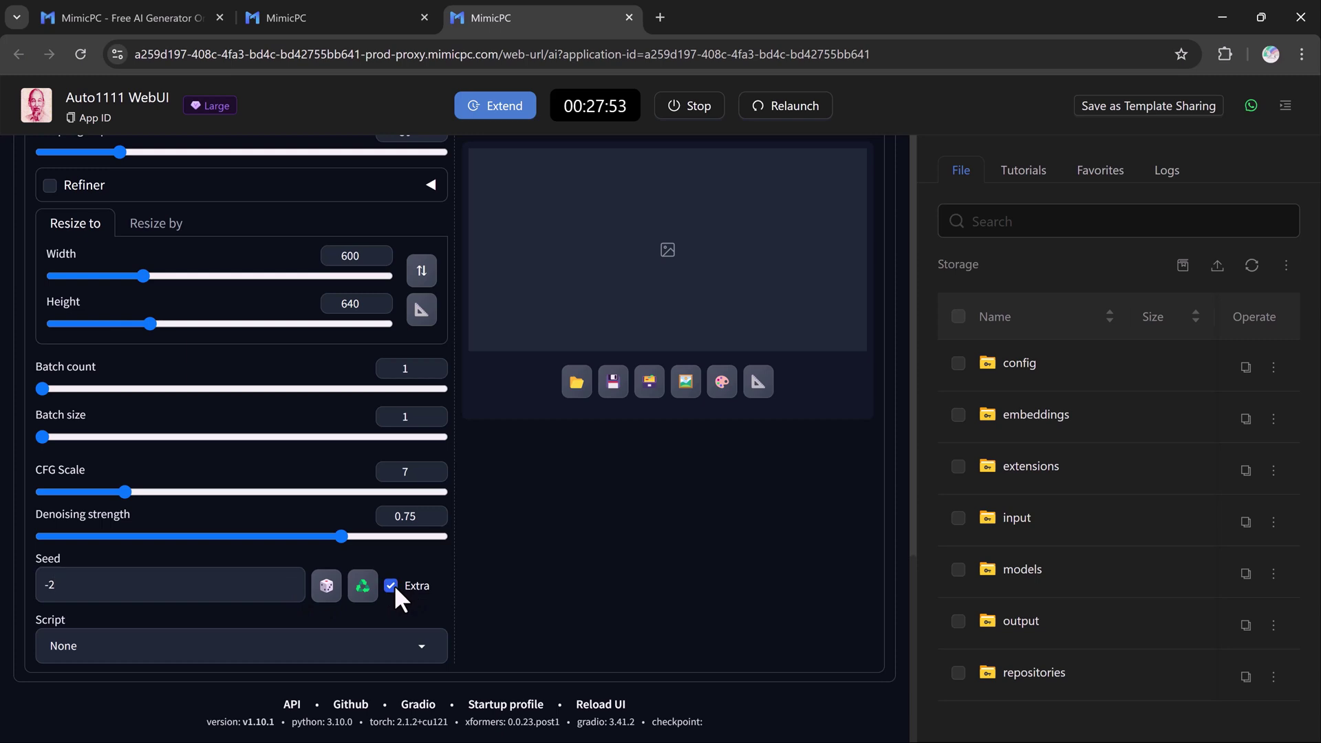
pyautogui.click(286, 591)
pyautogui.scroll(-1, 207, 578)
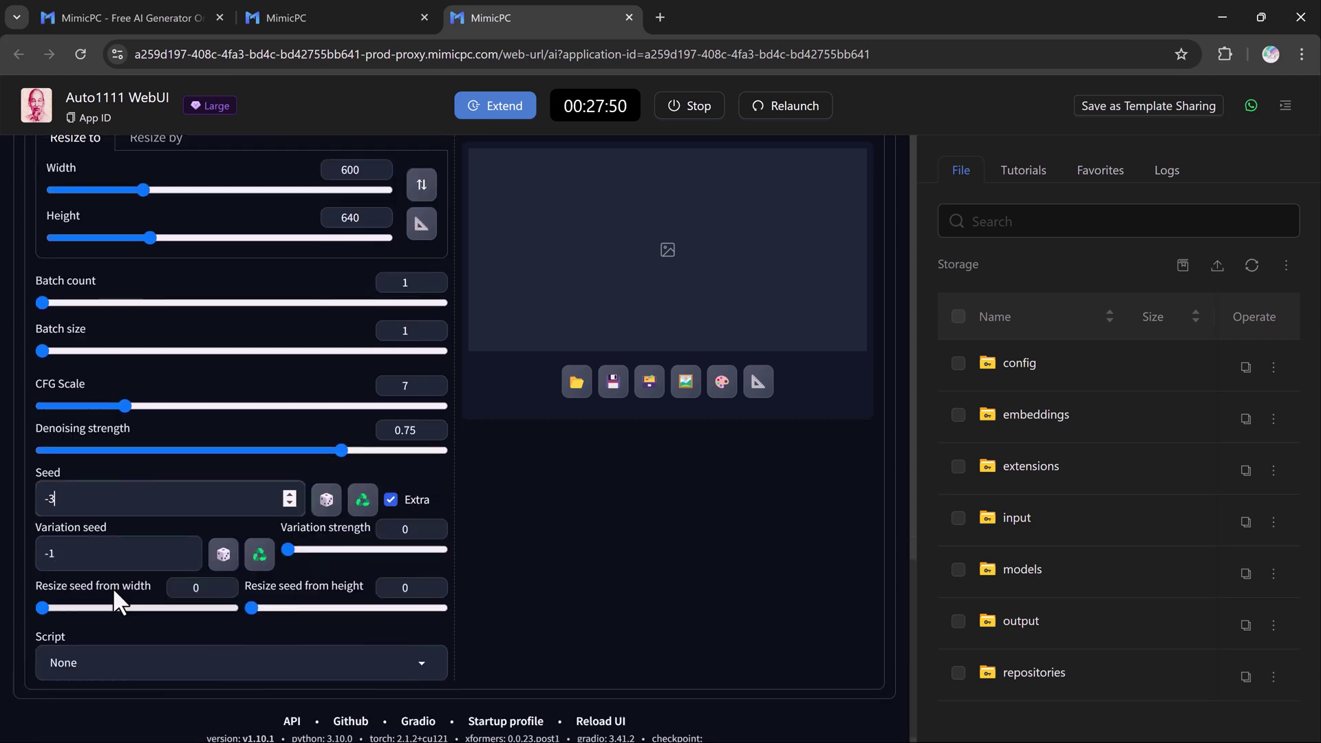
pyautogui.scroll(3, 186, 442)
pyautogui.scroll(3, 187, 442)
pyautogui.scroll(3, 186, 442)
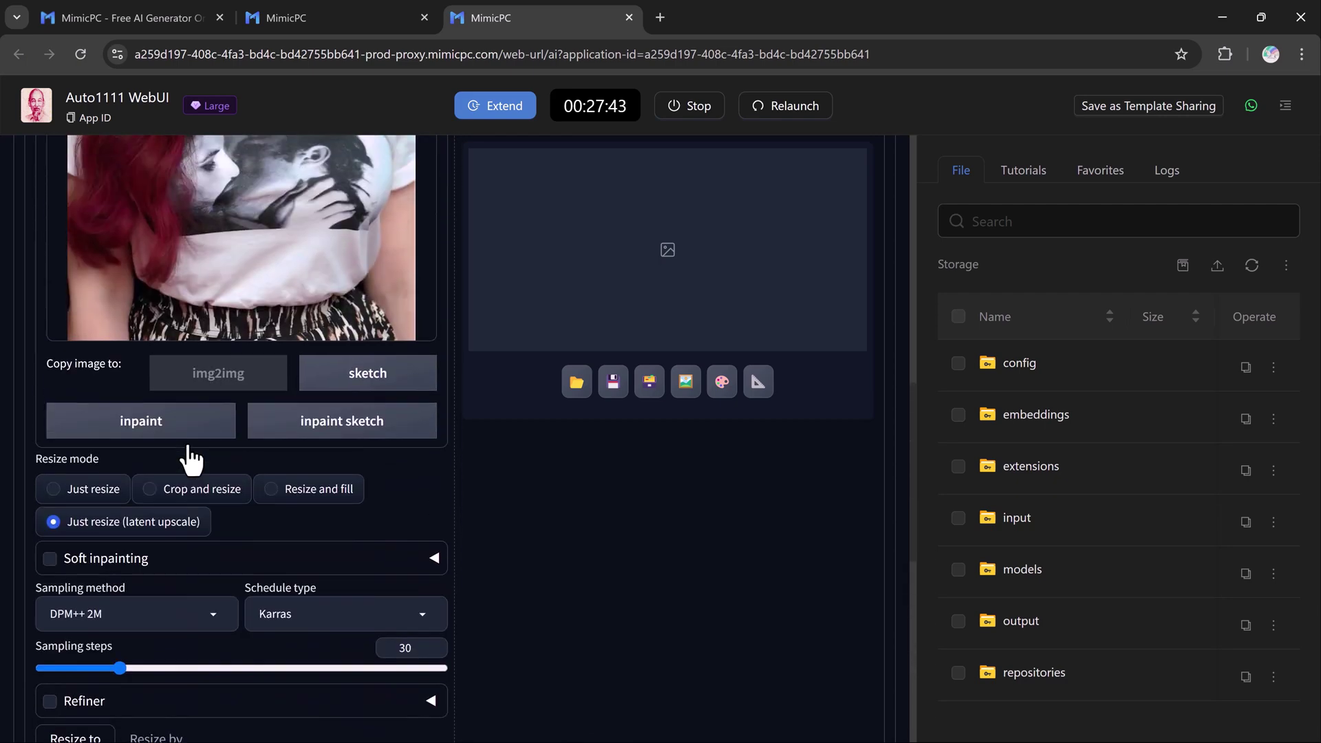
pyautogui.scroll(3, 193, 455)
pyautogui.scroll(5, 206, 434)
pyautogui.scroll(2, 268, 424)
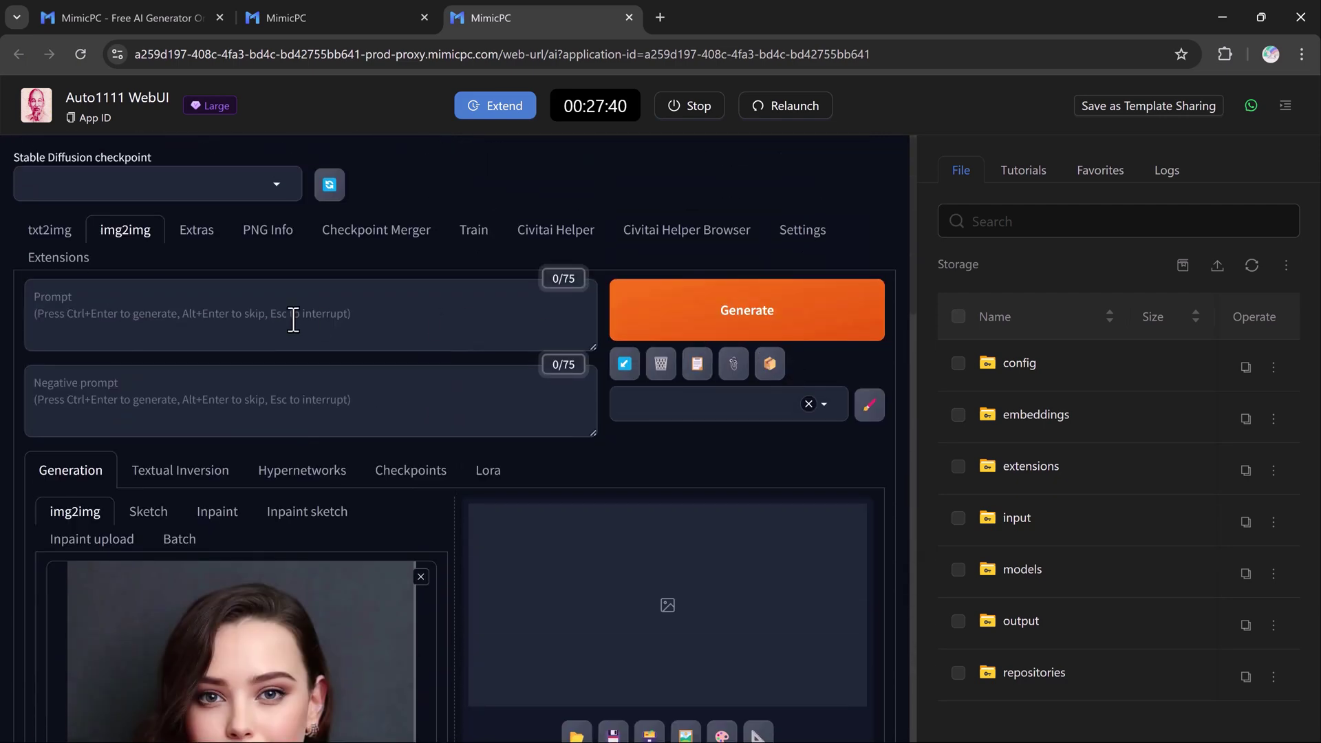
# Paste the orange-slice face-paint prompt and enter 'Blurry Eyes' as the negative prompt
pyautogui.click(292, 316)
pyautogui.write('<lora:flux-lora-tx:0.4>,A fair-complexioned lady with colored paint on her face,with half of a sliced orange pressed against her right cheek. Her hair is brown,and her eyes are looking to the left of the camera. Around her are a half-sliced orange,colored paint,and bubbles.tx,1girl,solo,fruit,food,orange \\(fruit\\),brown hair,lemon,looking at viewer,orange slice,parted lips,portrait,teeth,lips,realistic,blue background,brown eyes,close-up,nose,blurry,')
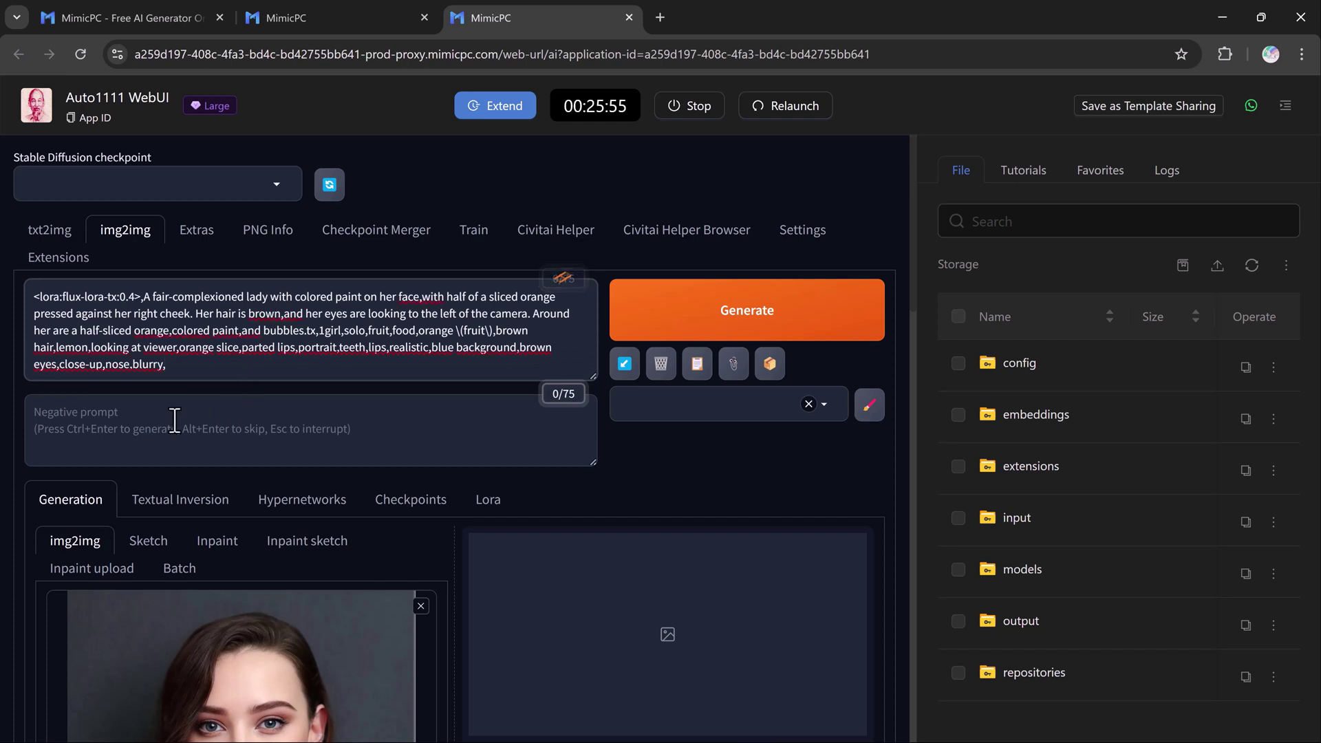
pyautogui.click(156, 429)
pyautogui.write('Blurry Eyes')
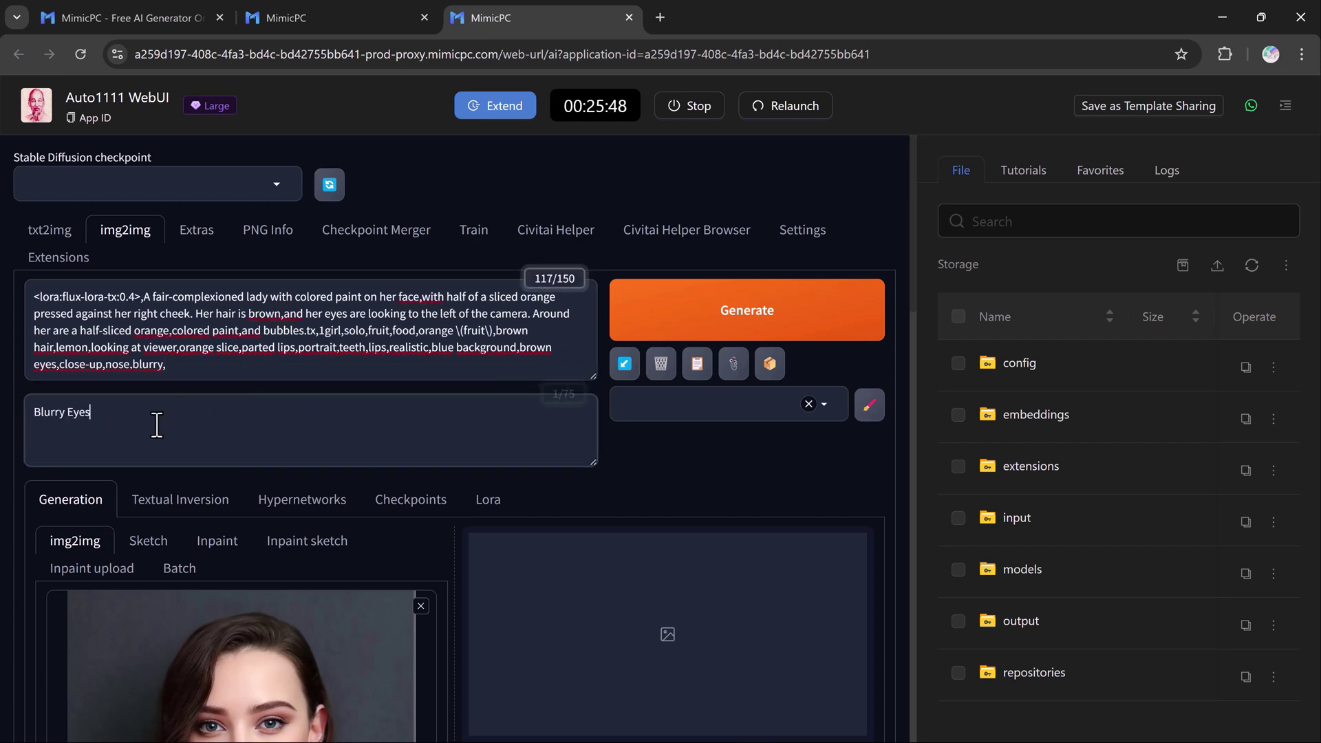
# Generate the img2img portrait and preview the result full-screen
pyautogui.click(747, 310)
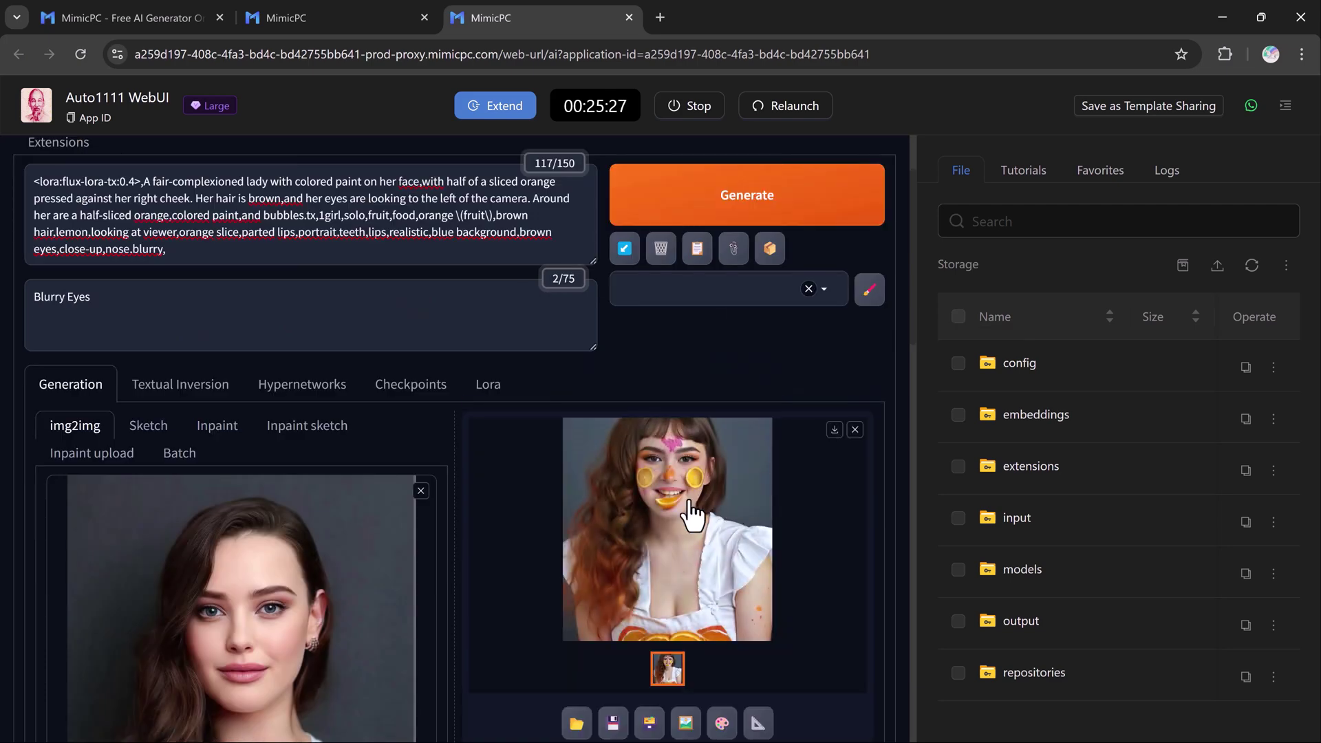
pyautogui.click(693, 515)
pyautogui.click(874, 168)
pyautogui.scroll(1, 729, 662)
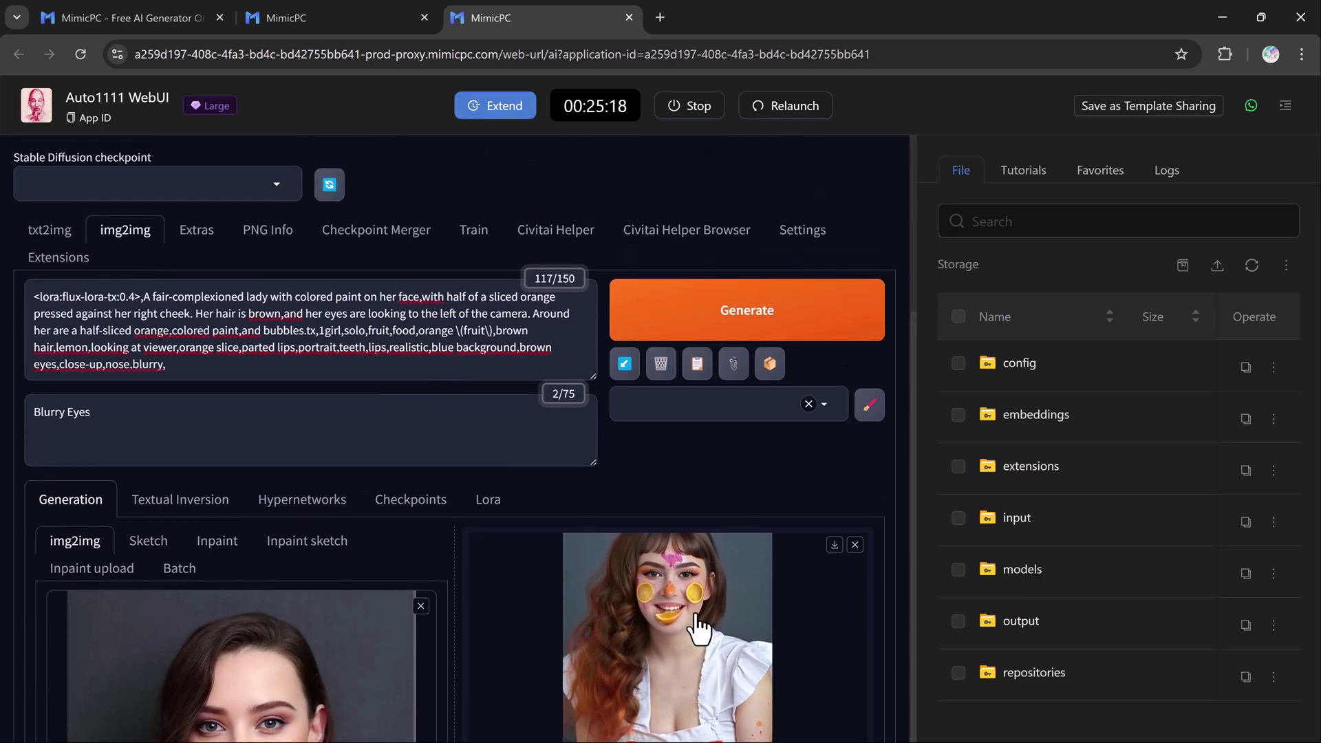
# In Extras, upscale the girl-with-rabbit photo to 888x1736 with DAT x3 and auto-sized crop
pyautogui.click(198, 229)
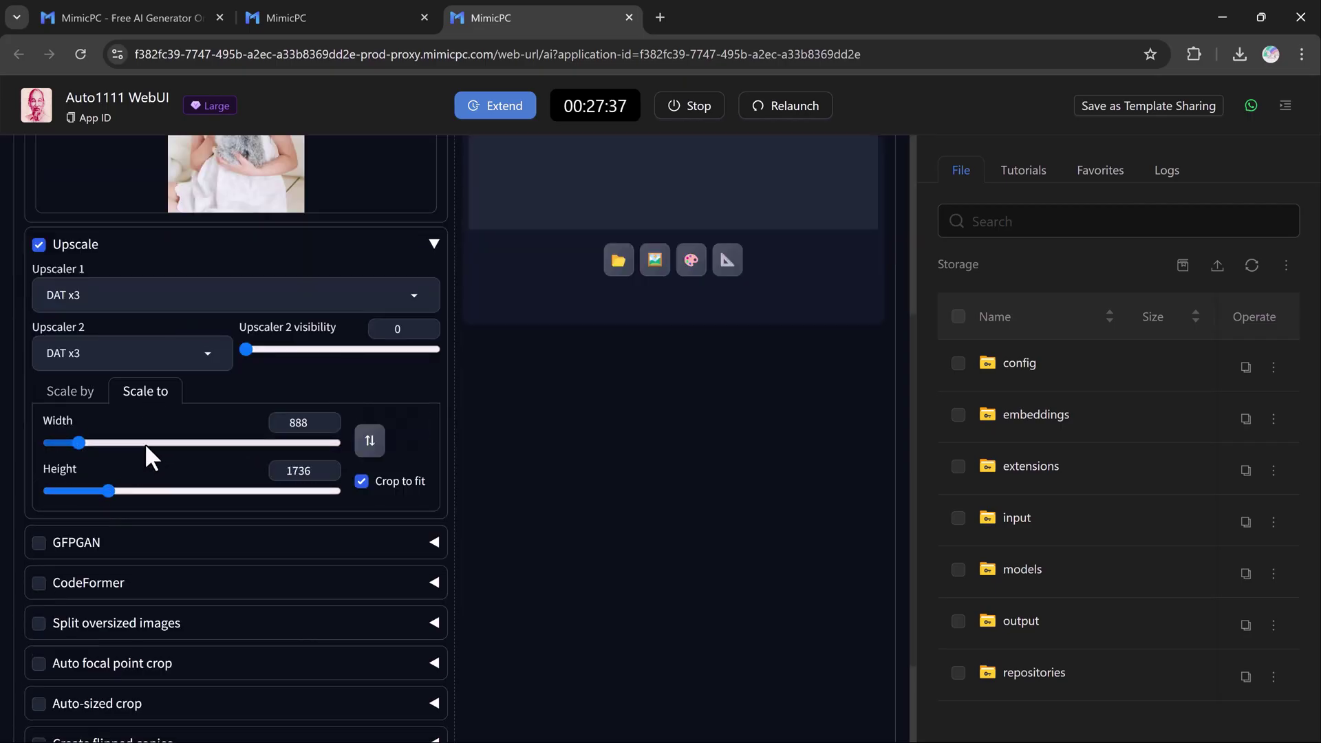
pyautogui.click(38, 574)
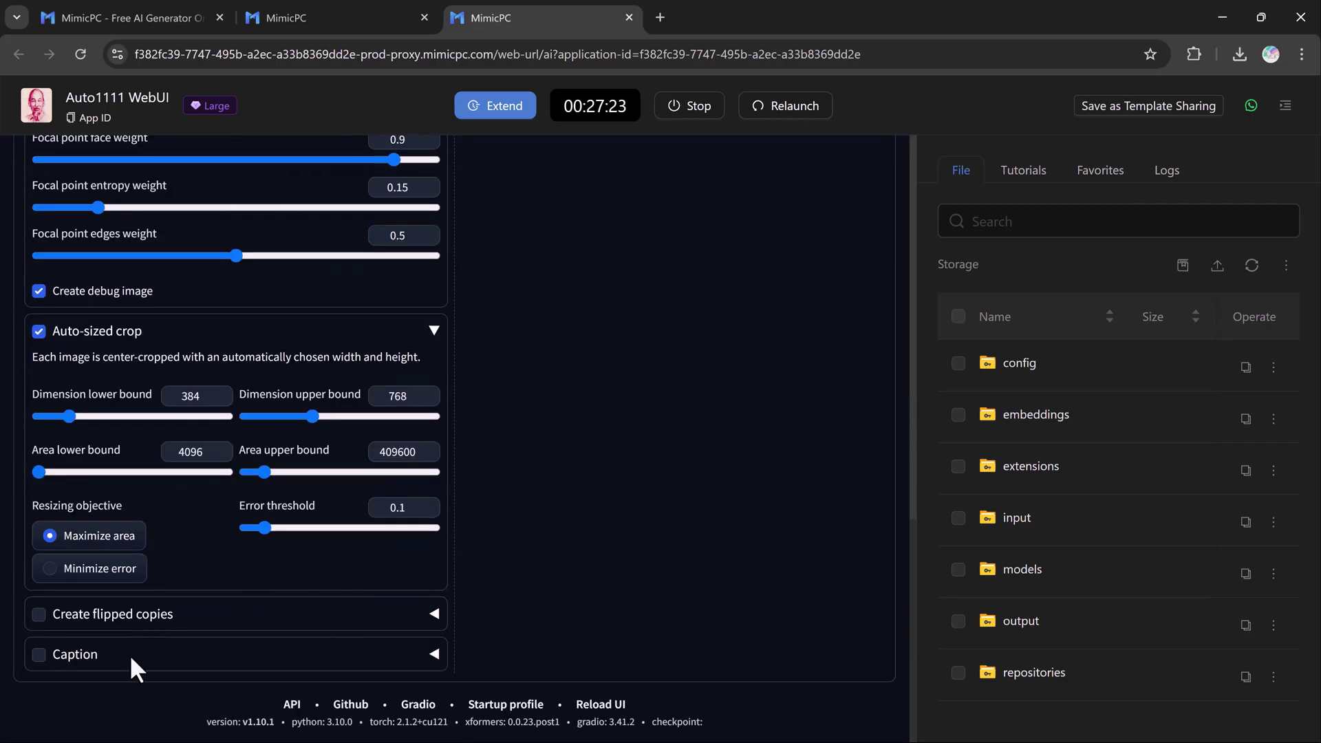
pyautogui.scroll(10, 134, 661)
pyautogui.scroll(10, 233, 578)
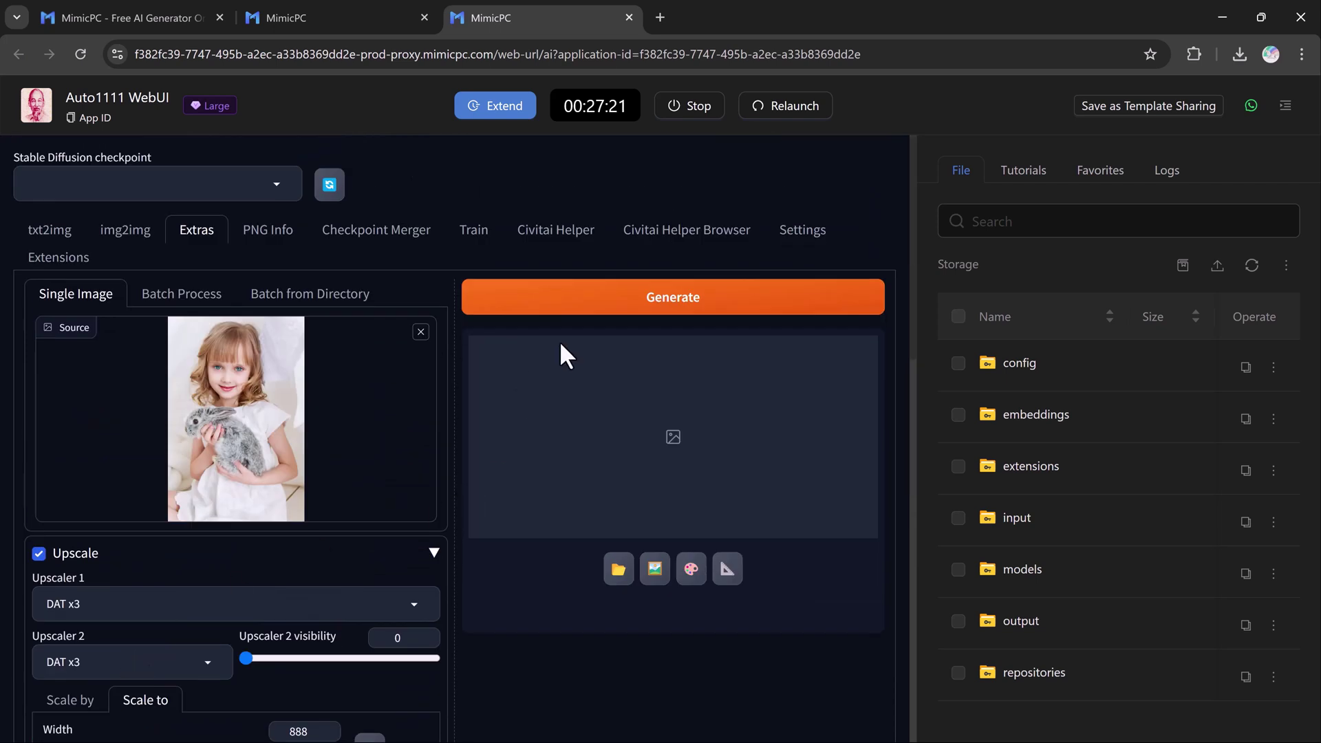
pyautogui.click(629, 297)
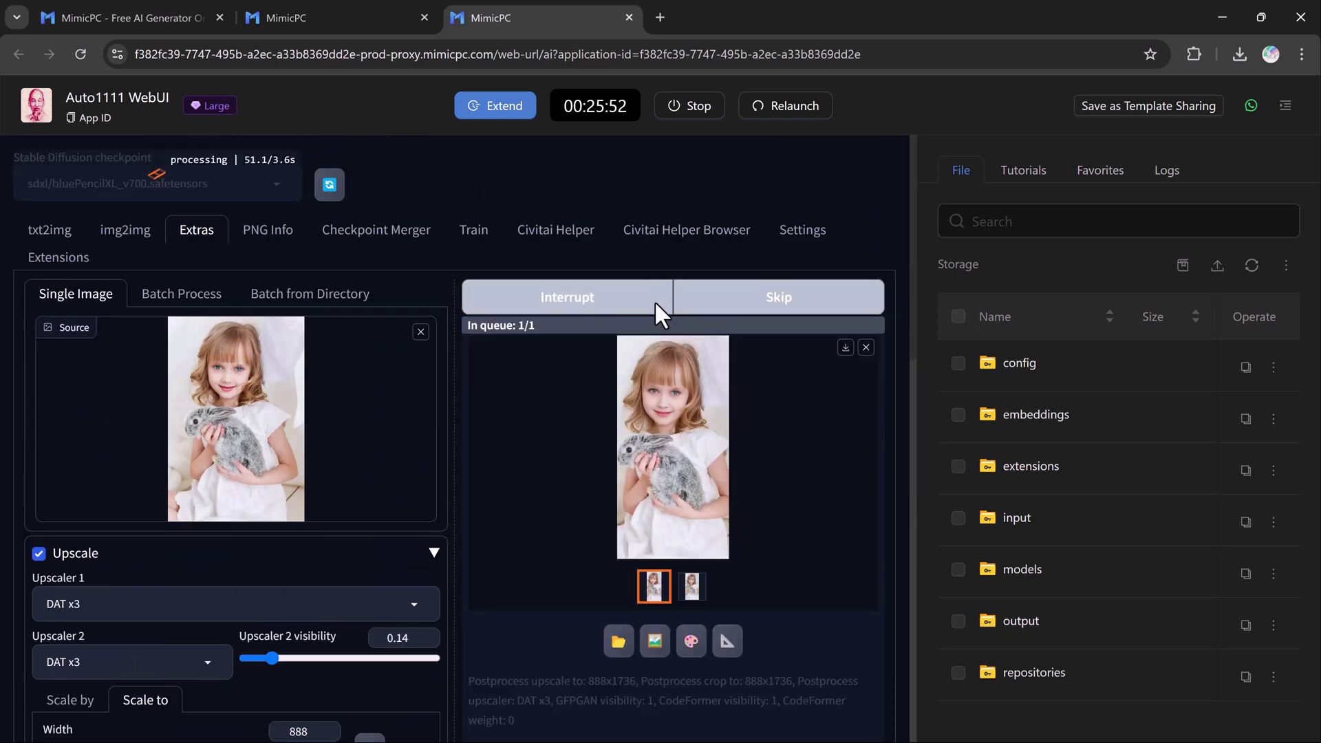
pyautogui.click(672, 429)
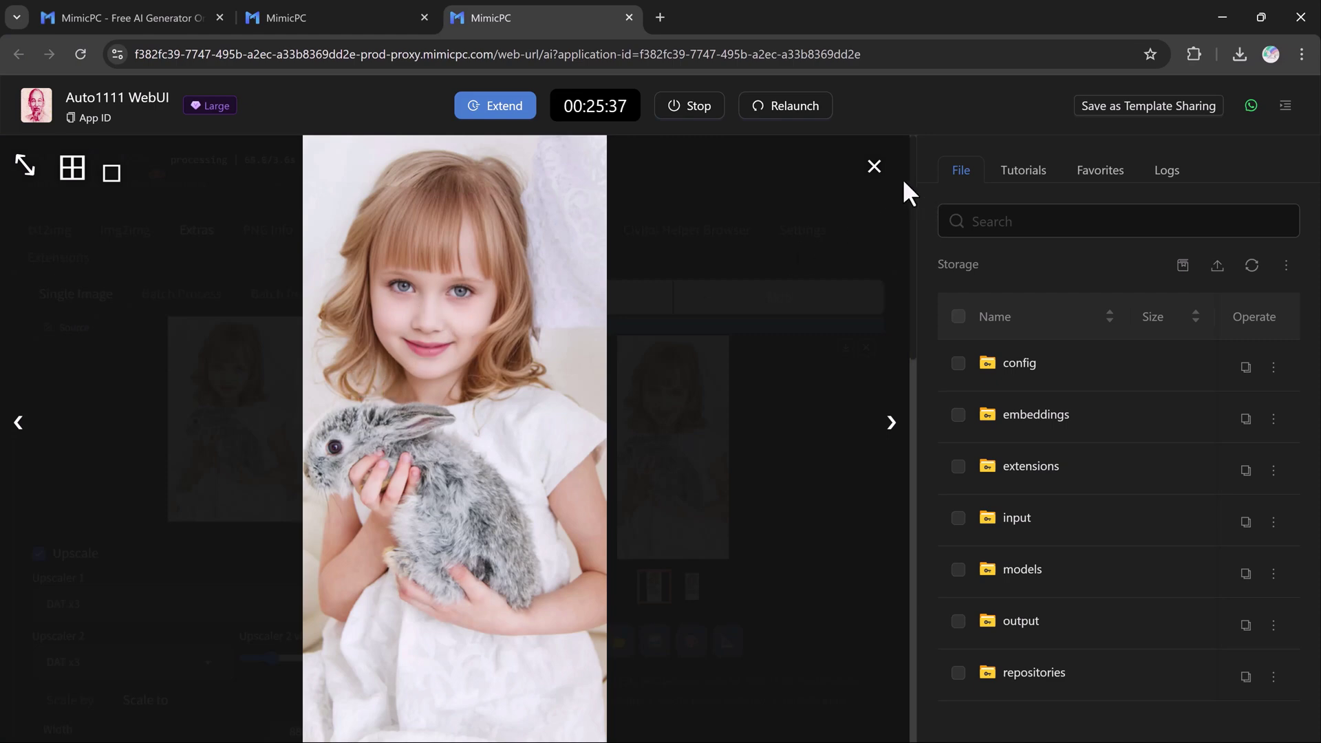
pyautogui.click(874, 166)
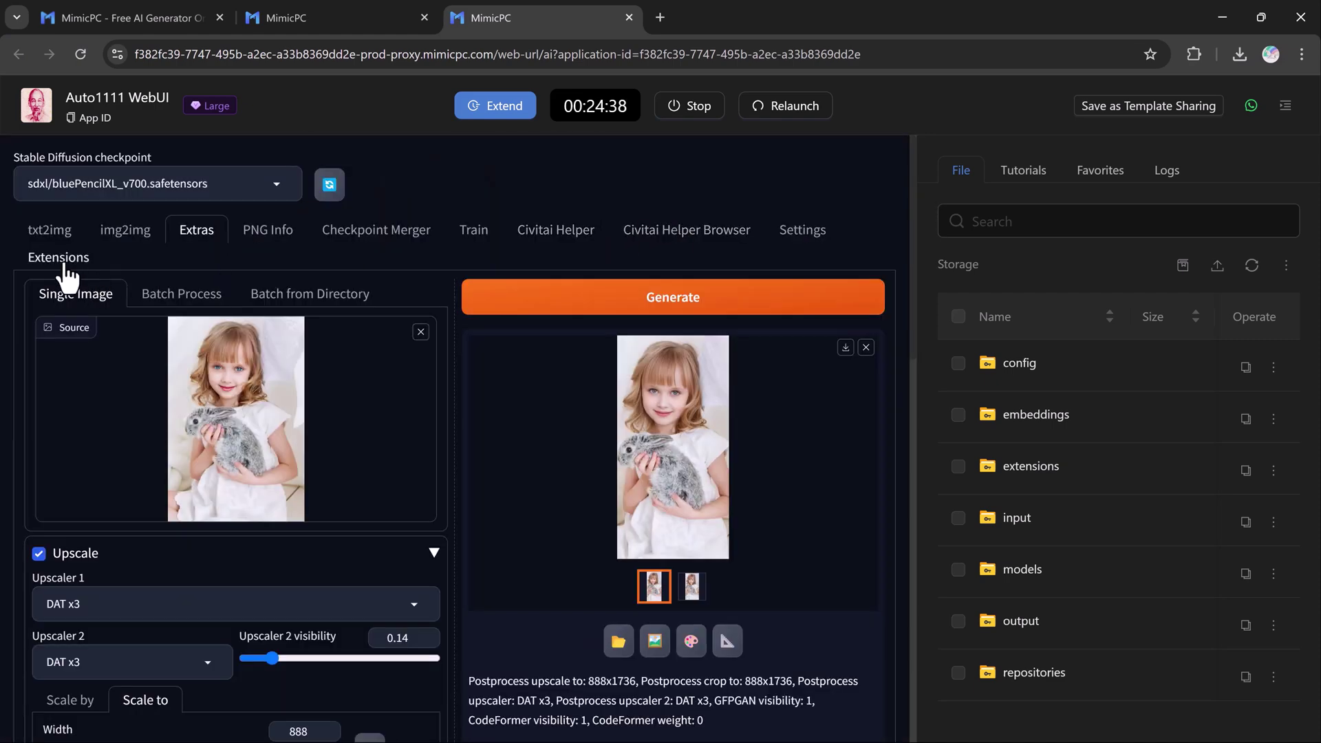
# Tour the Extensions pages: Available, Install from URL, Backup/Restore, then back to Installed
pyautogui.click(58, 258)
pyautogui.scroll(-2, 379, 507)
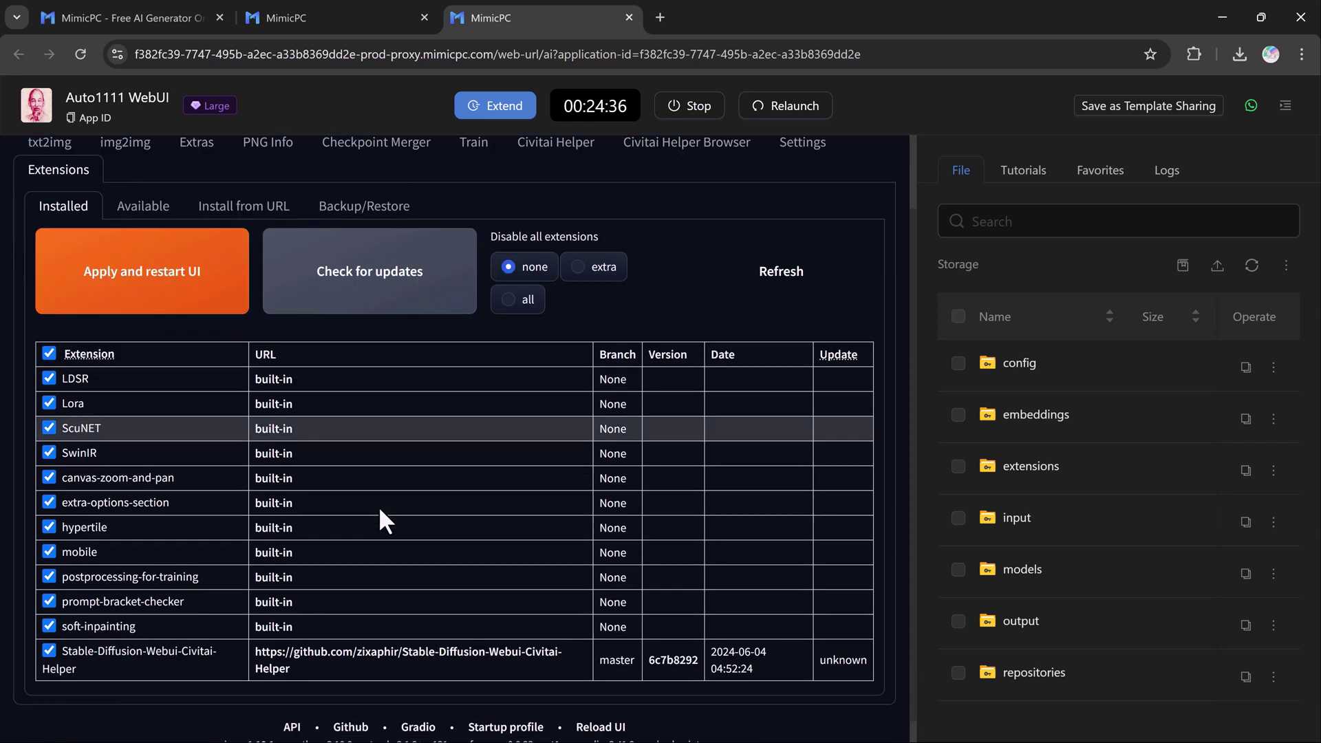
pyautogui.scroll(-1, 379, 507)
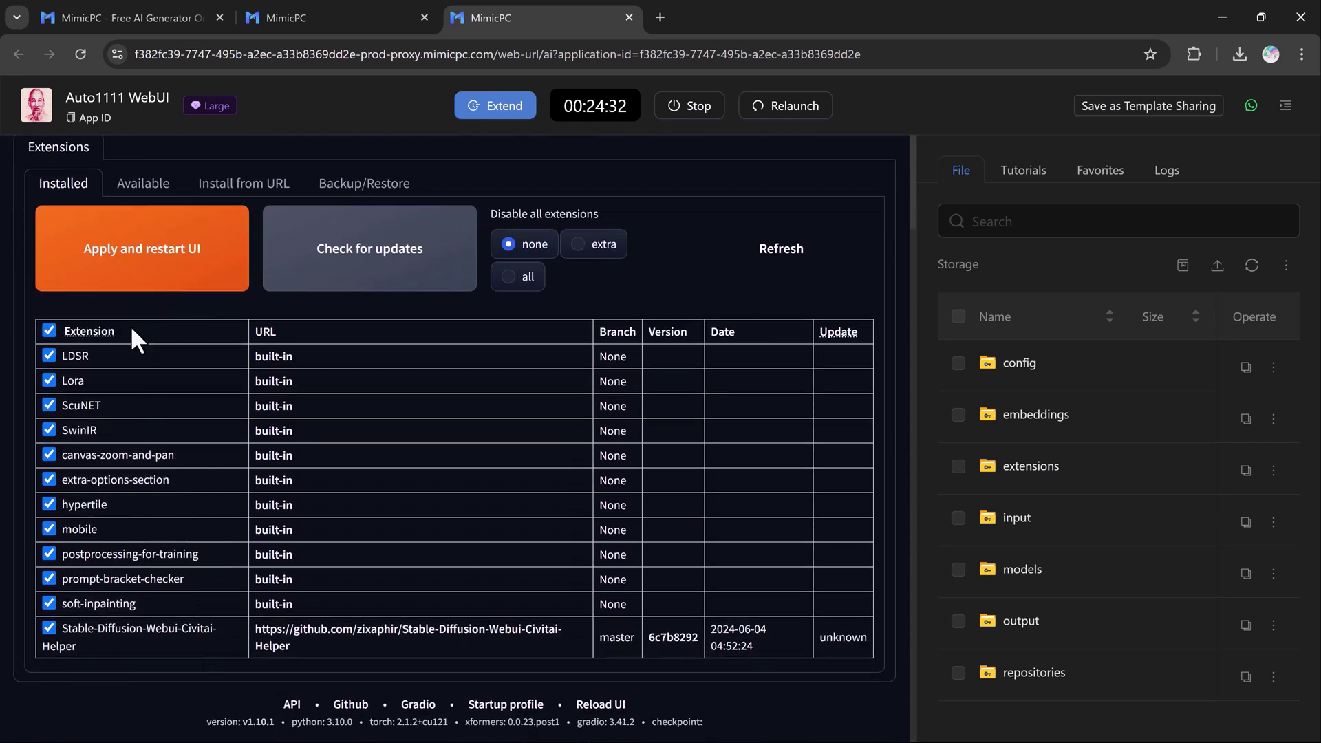
pyautogui.click(142, 183)
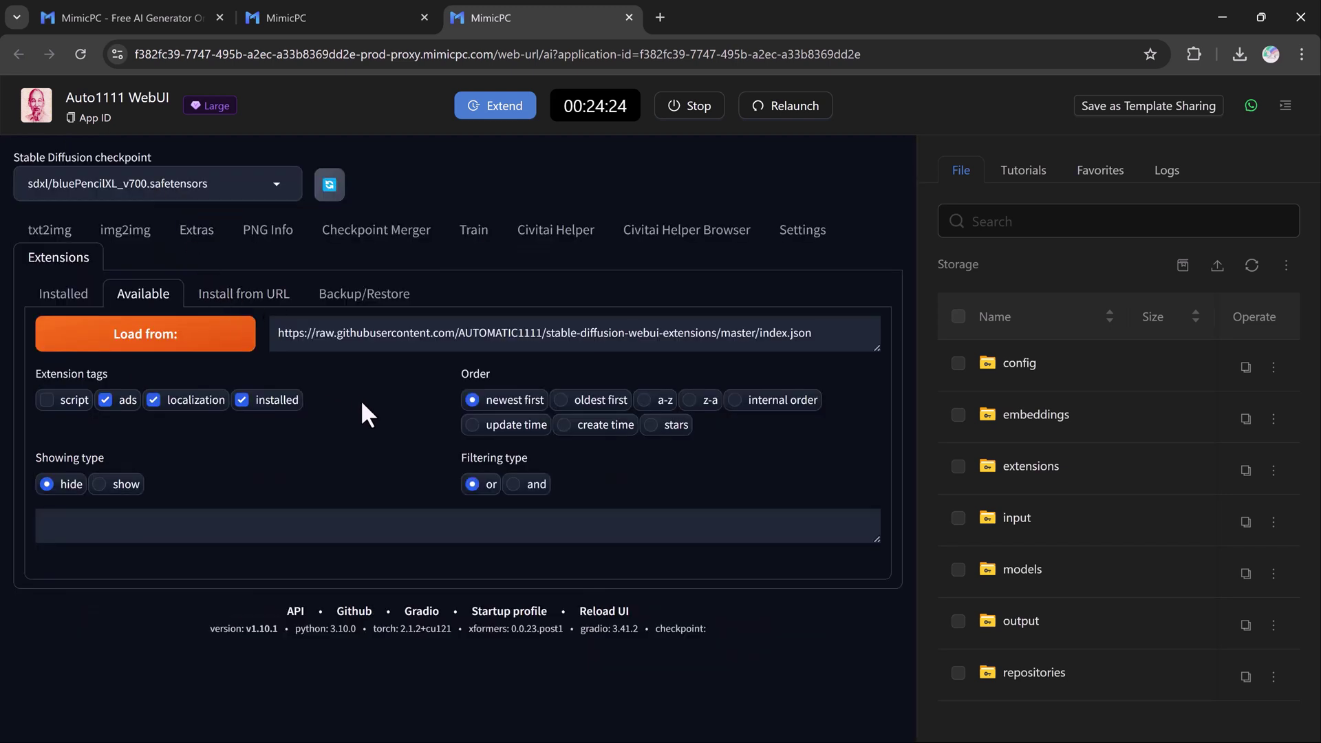
pyautogui.click(238, 299)
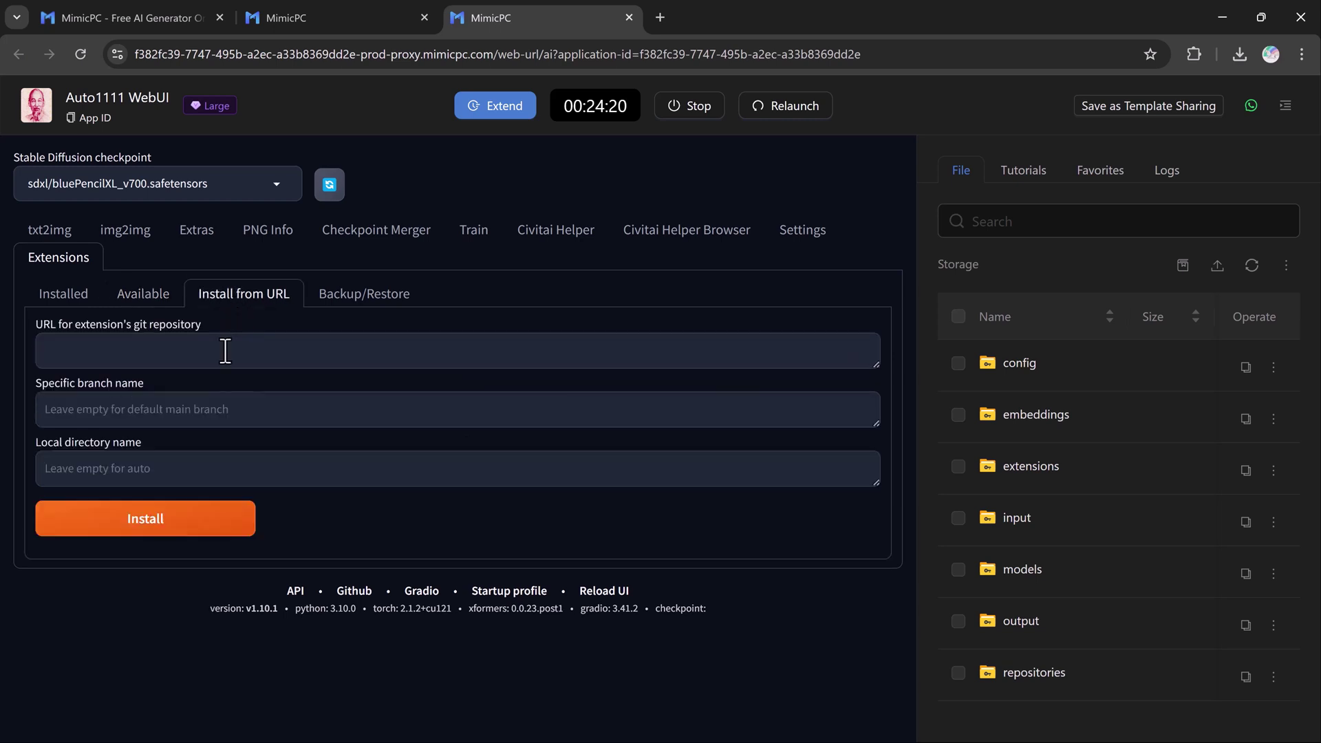
pyautogui.click(357, 300)
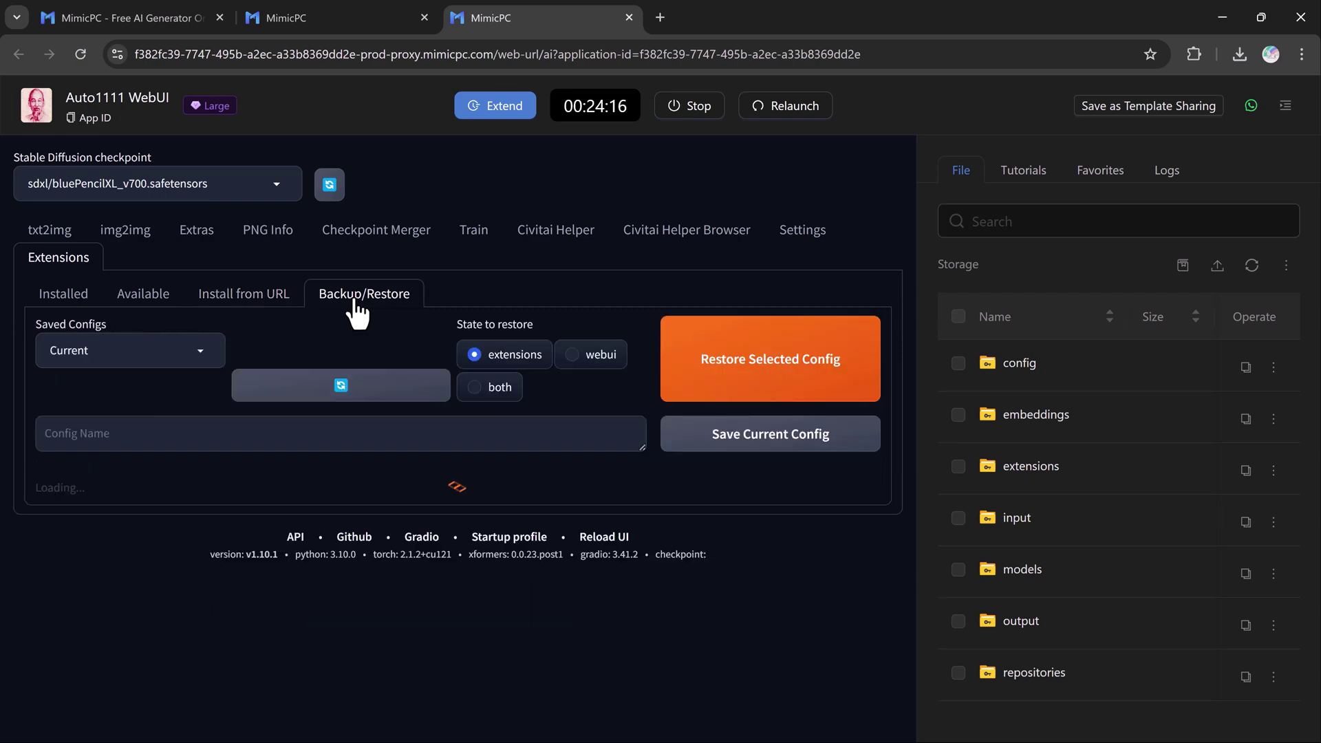
pyautogui.click(63, 293)
pyautogui.scroll(-2, 251, 539)
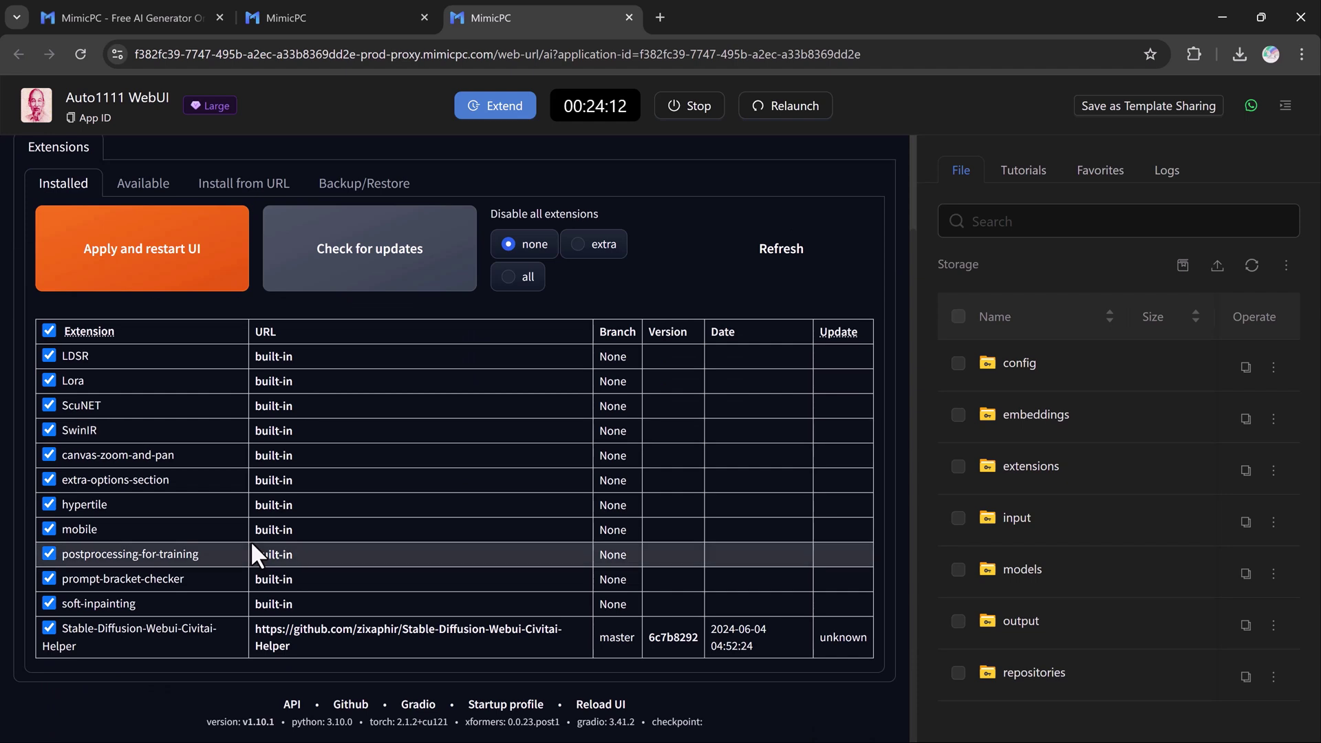
pyautogui.scroll(3, 251, 540)
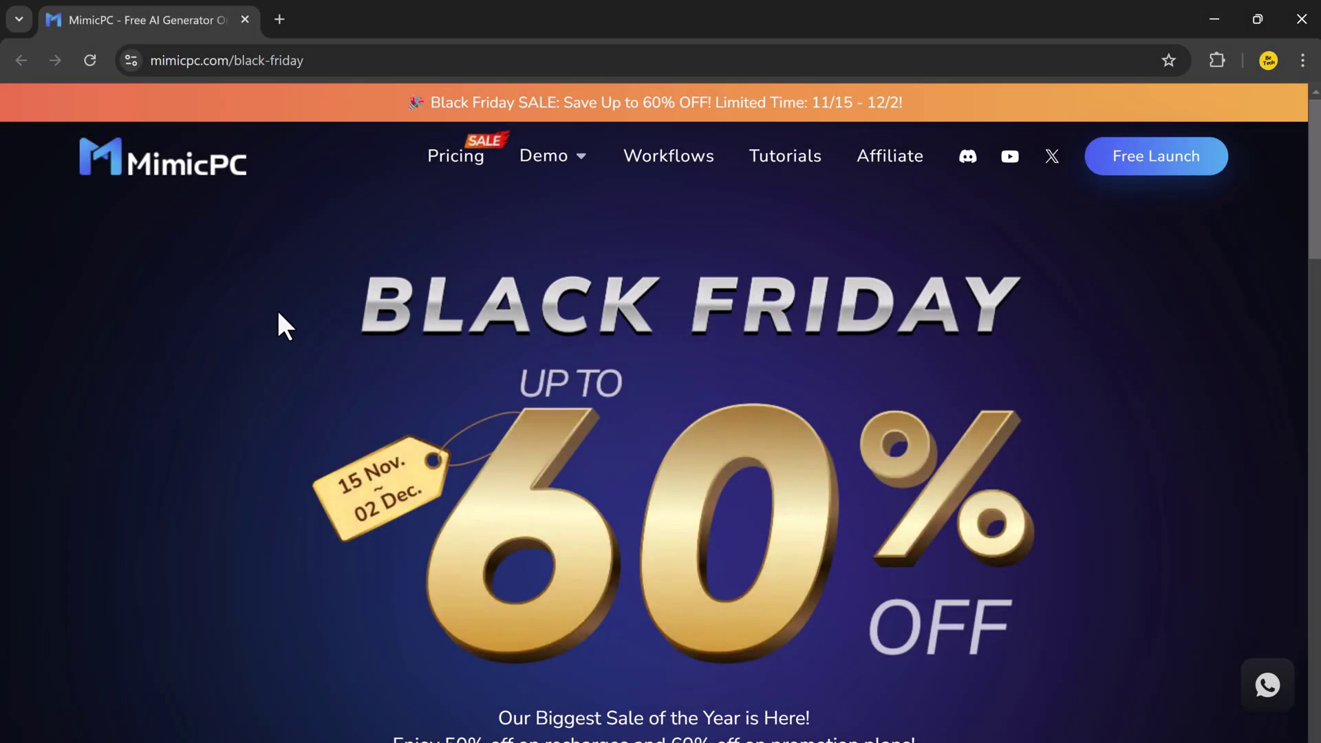
pyautogui.scroll(-2, 1091, 460)
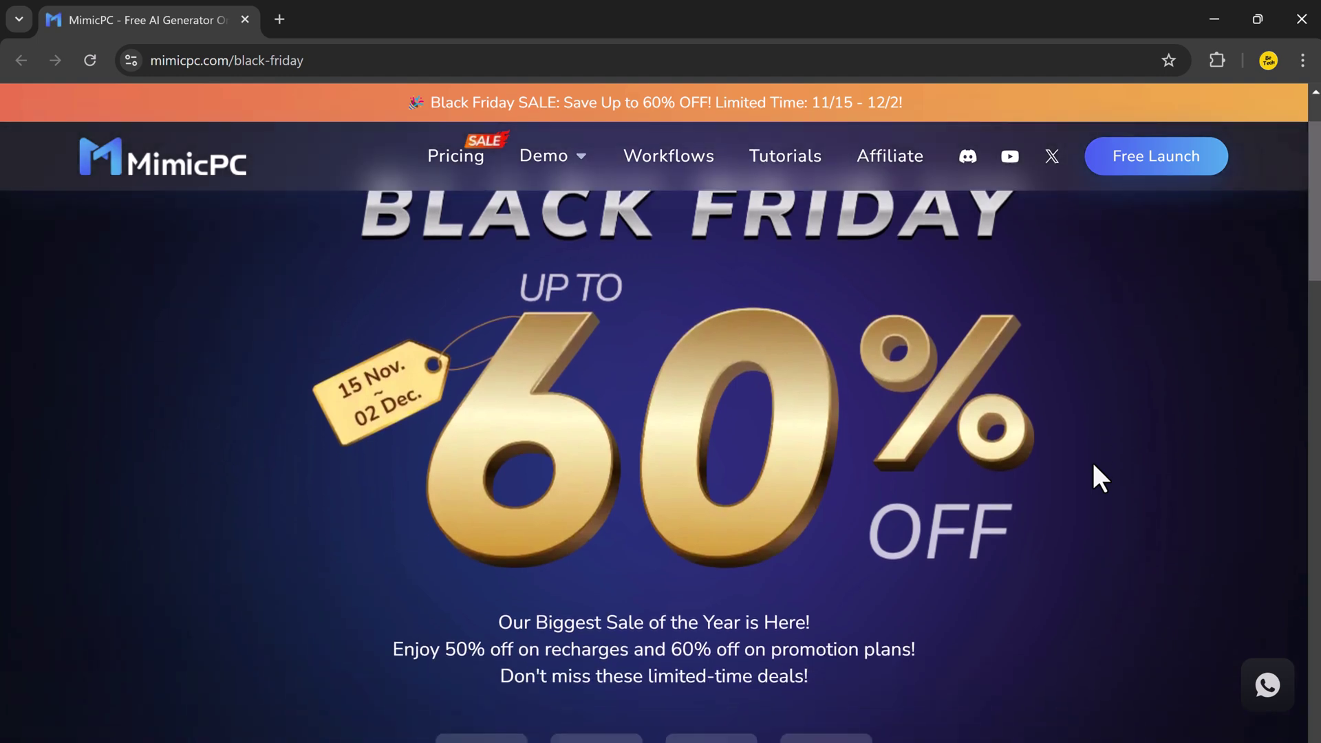
pyautogui.scroll(-2, 1091, 459)
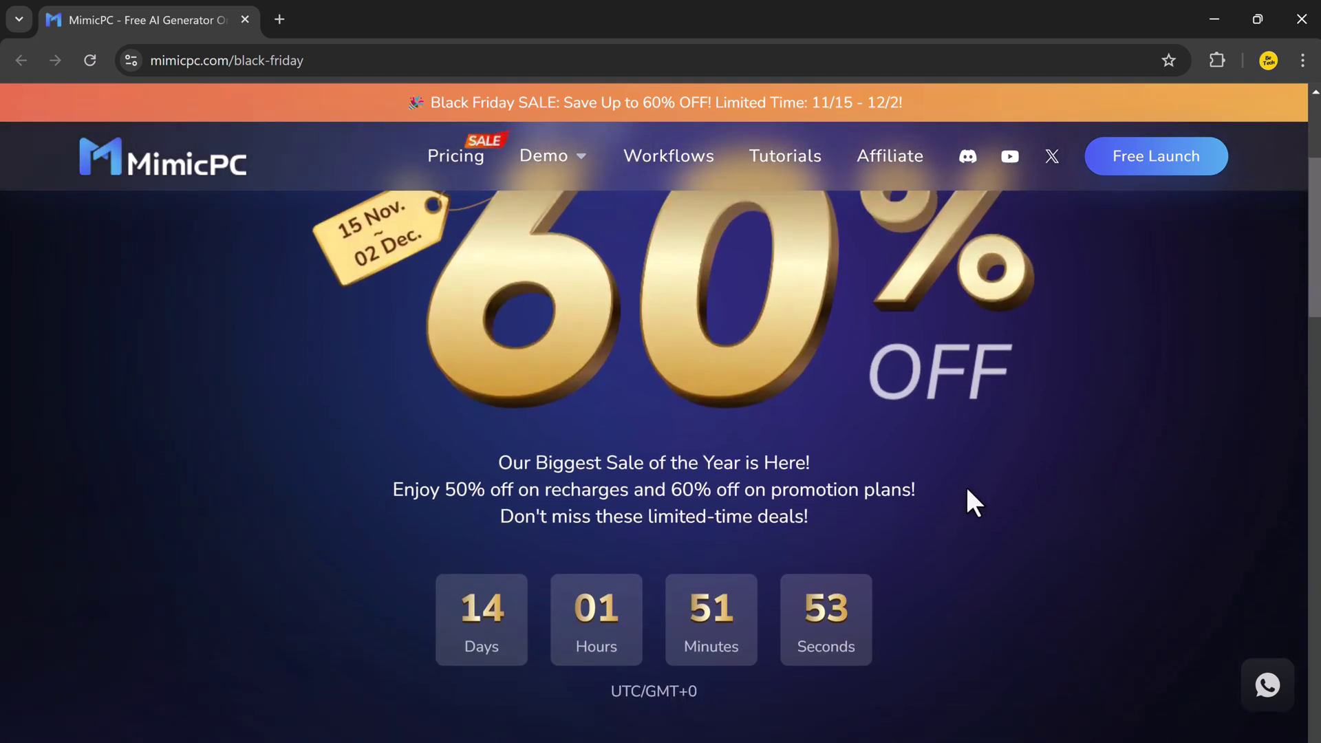
pyautogui.scroll(1, 966, 490)
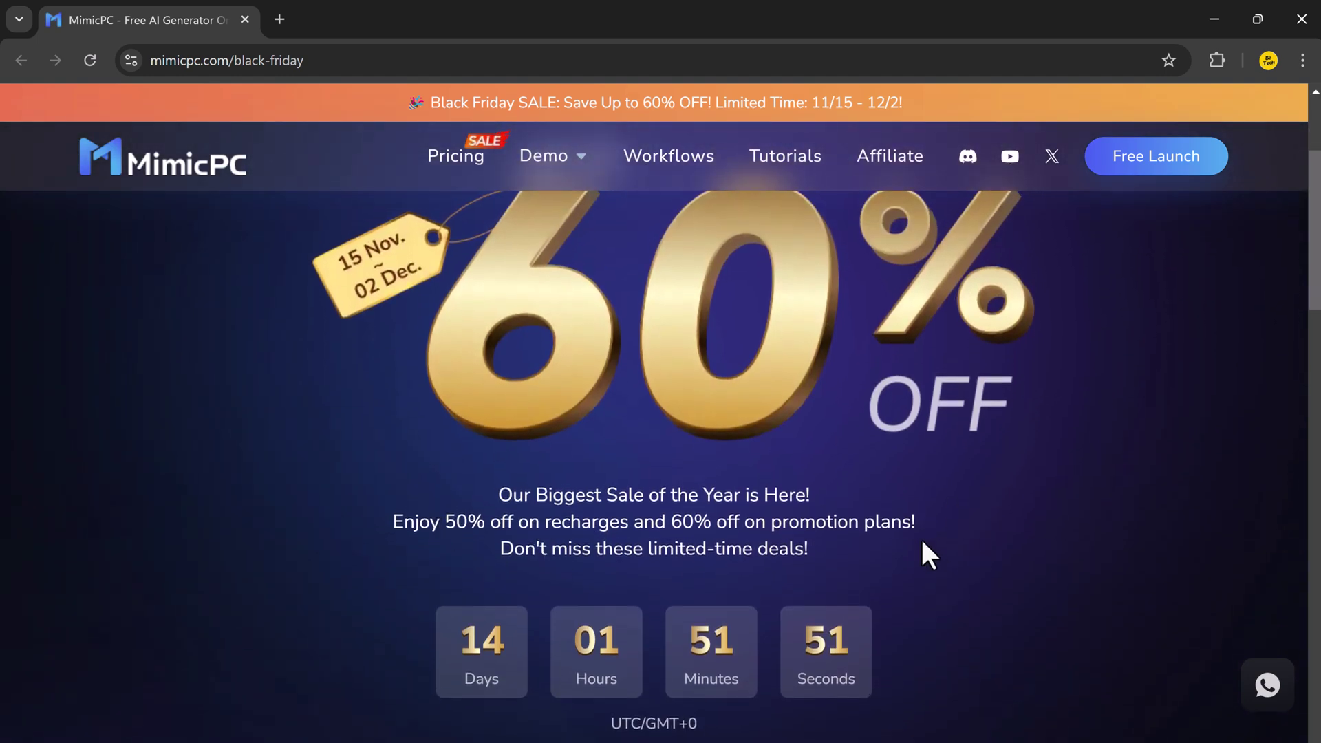
pyautogui.scroll(-2, 1012, 567)
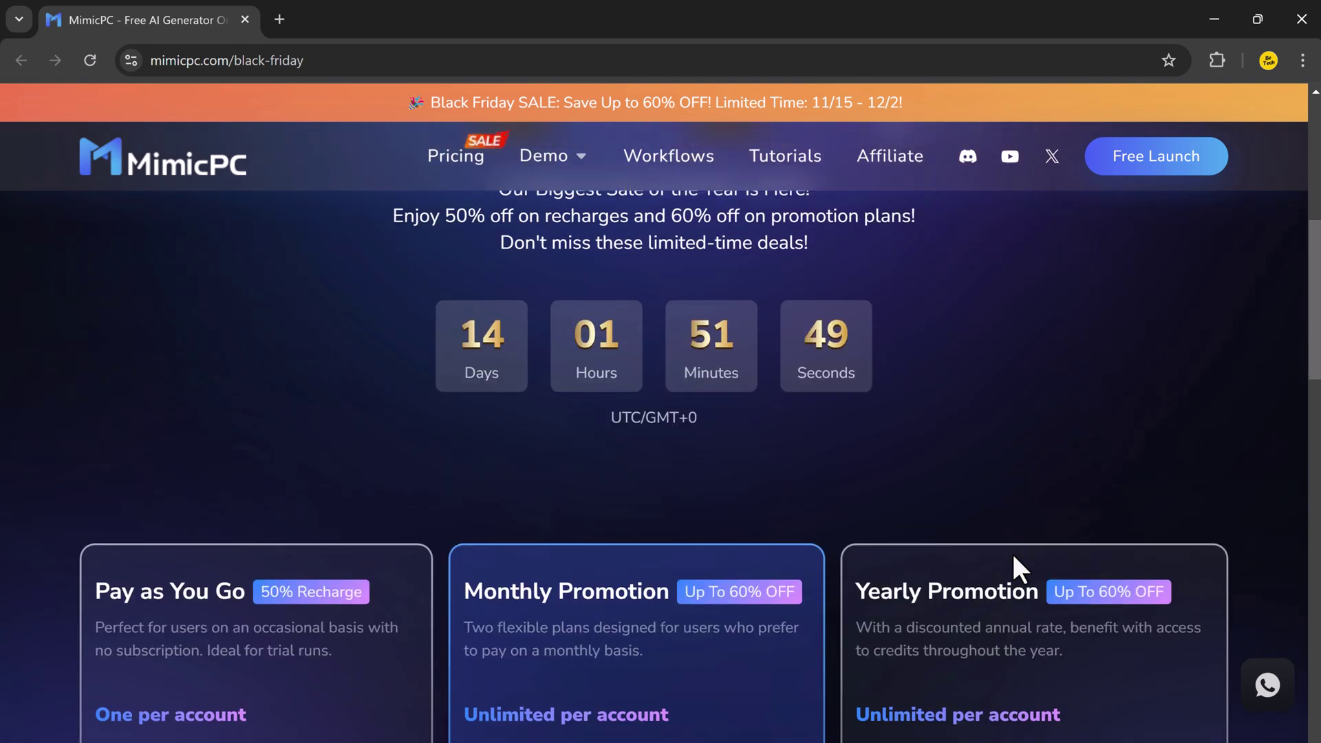
pyautogui.scroll(-3, 1011, 568)
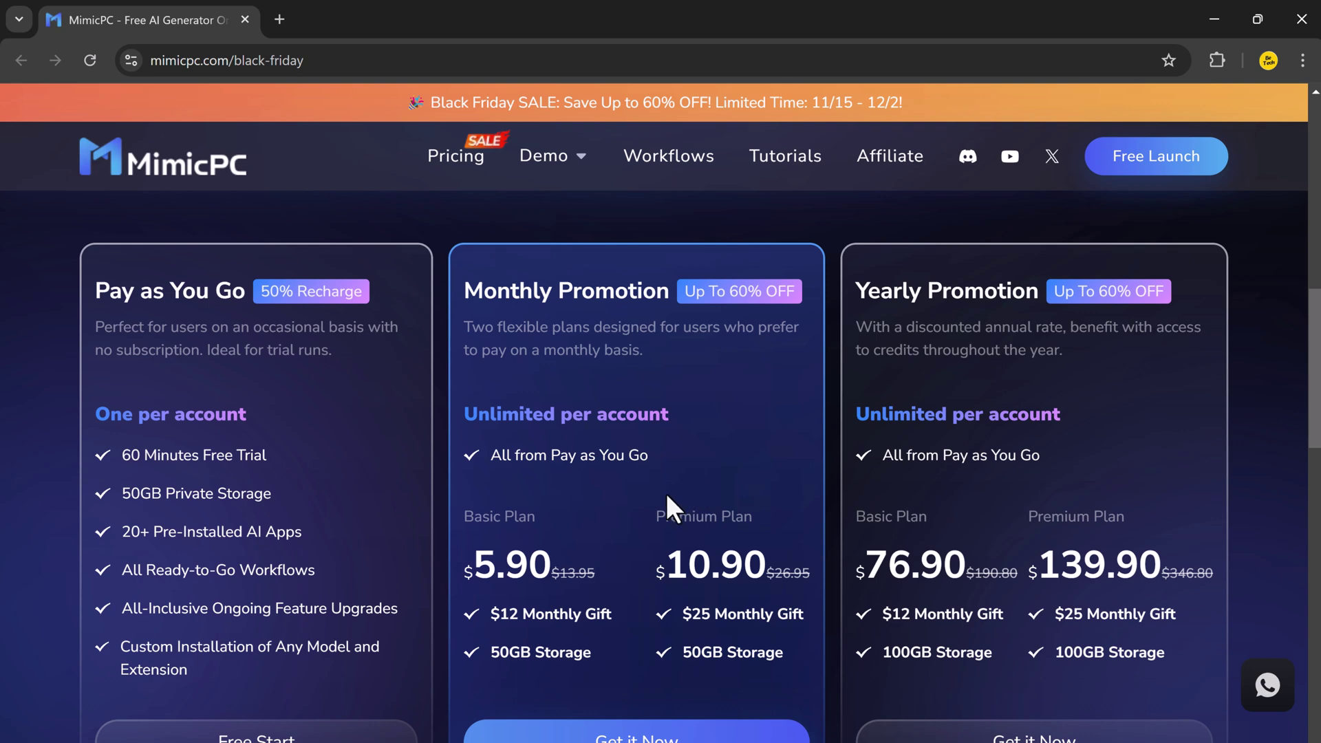
pyautogui.scroll(-1, 665, 494)
pyautogui.scroll(-1, 665, 494)
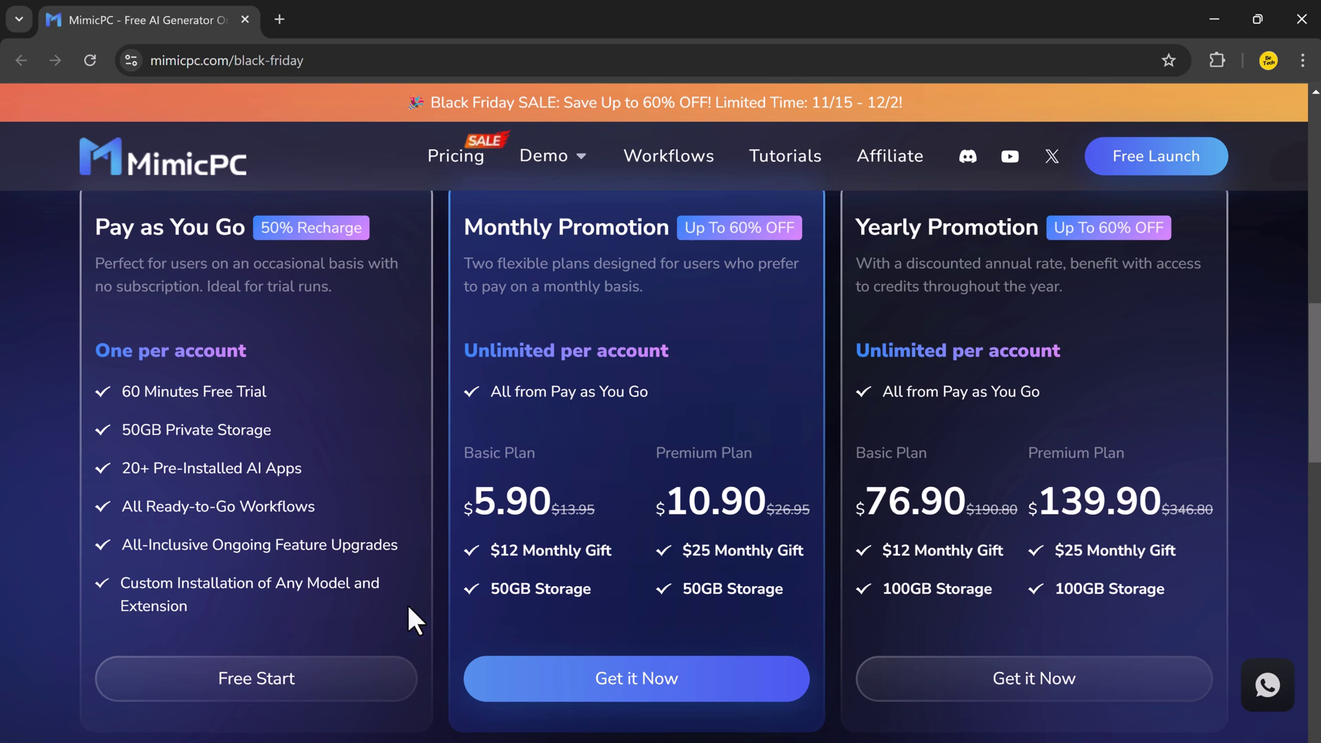
pyautogui.scroll(1, 405, 603)
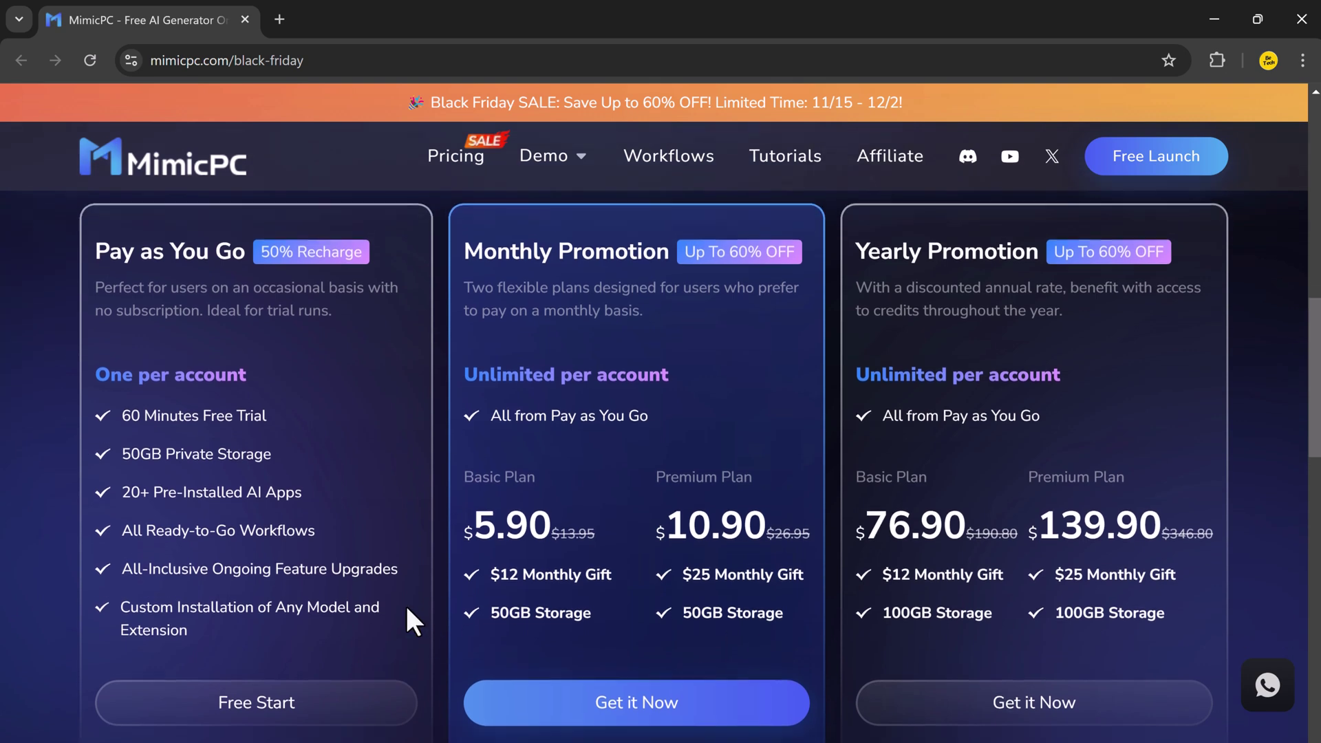
pyautogui.scroll(-1, 413, 619)
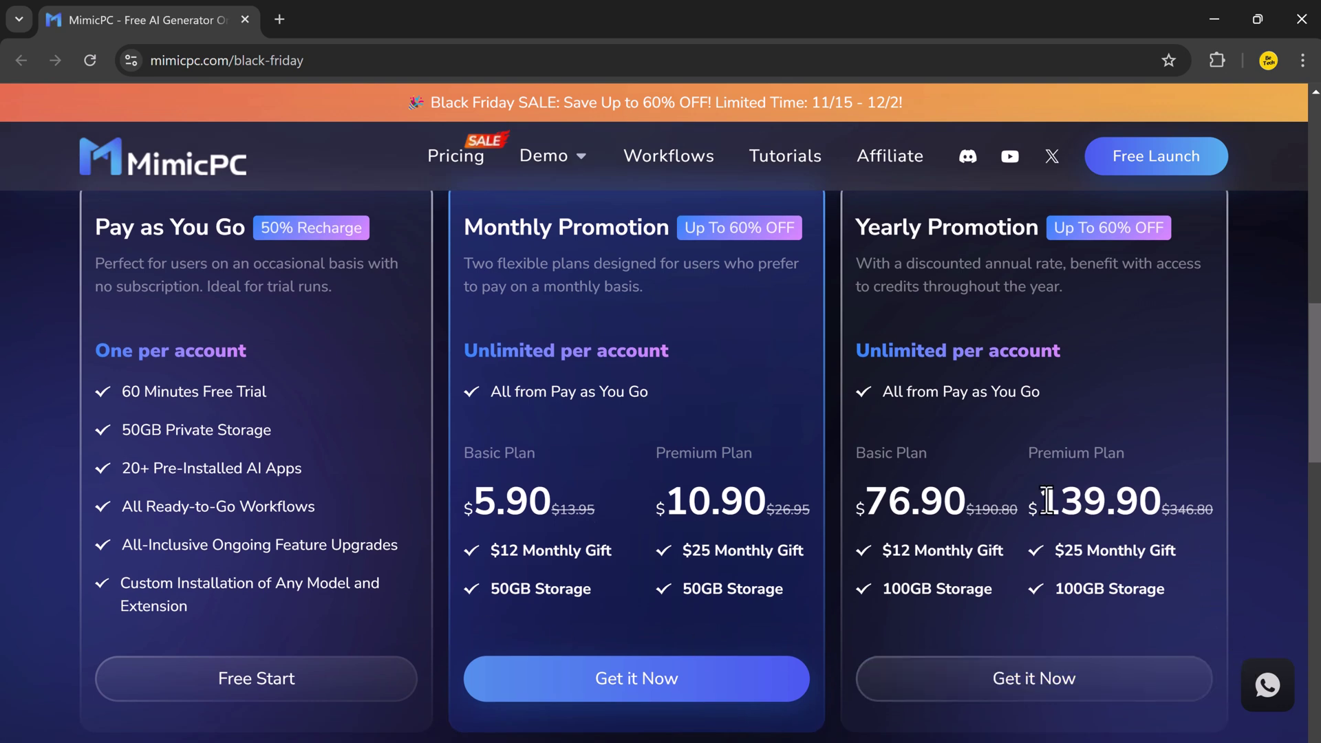
pyautogui.scroll(1, 1176, 526)
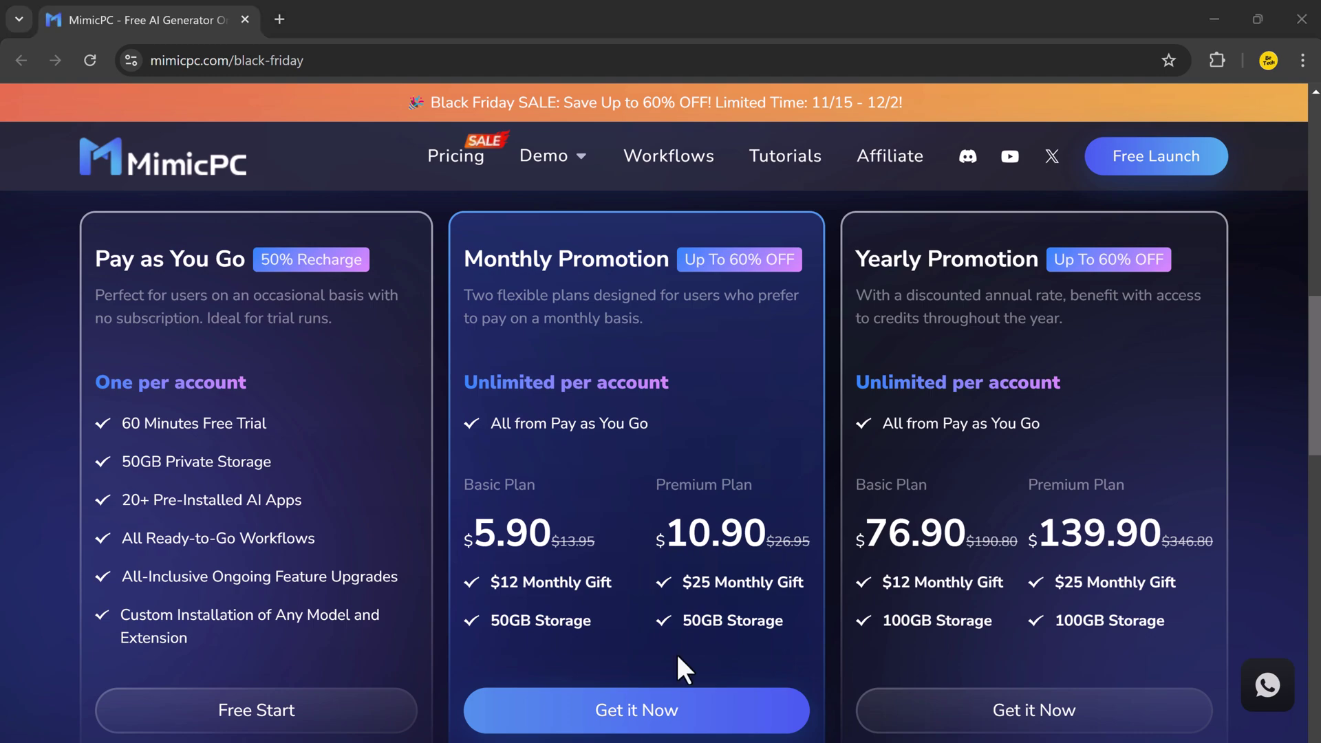
pyautogui.scroll(2, 432, 544)
pyautogui.scroll(10, 435, 545)
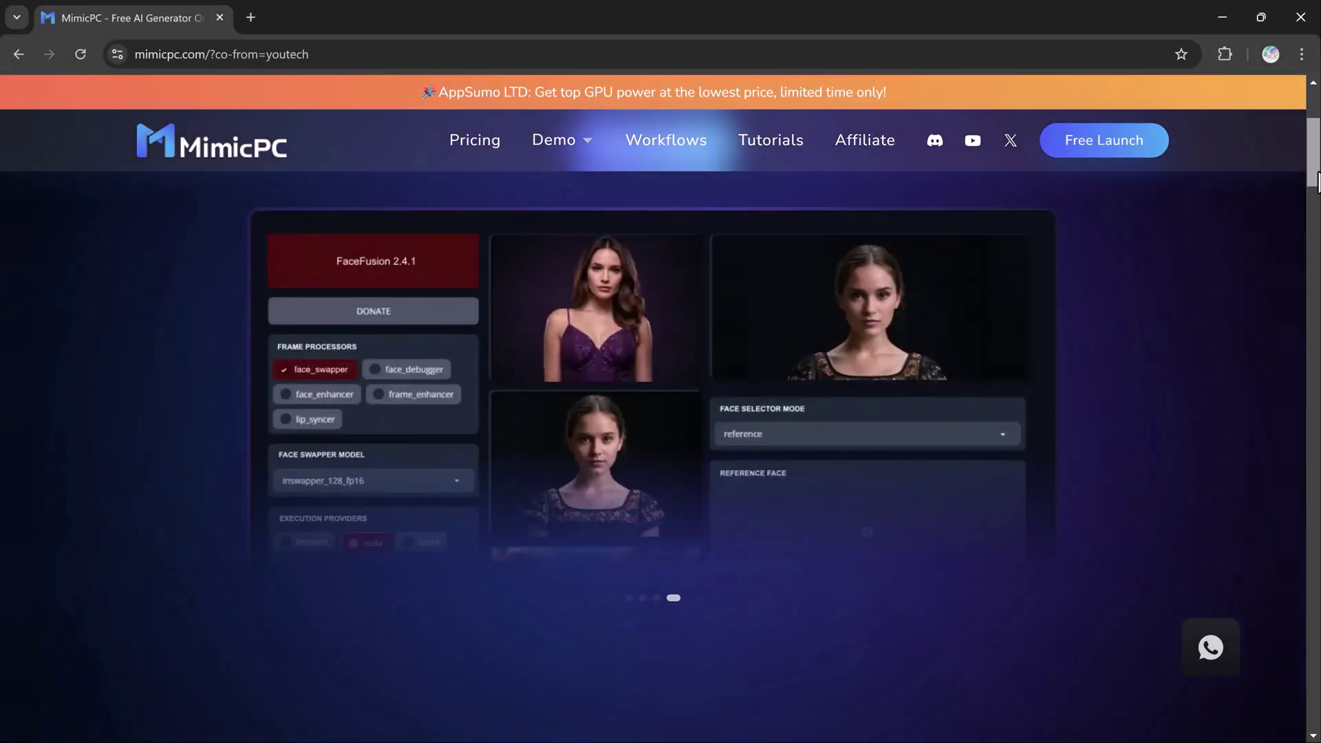
pyautogui.scroll(-4, 661, 414)
pyautogui.scroll(-4, 660, 412)
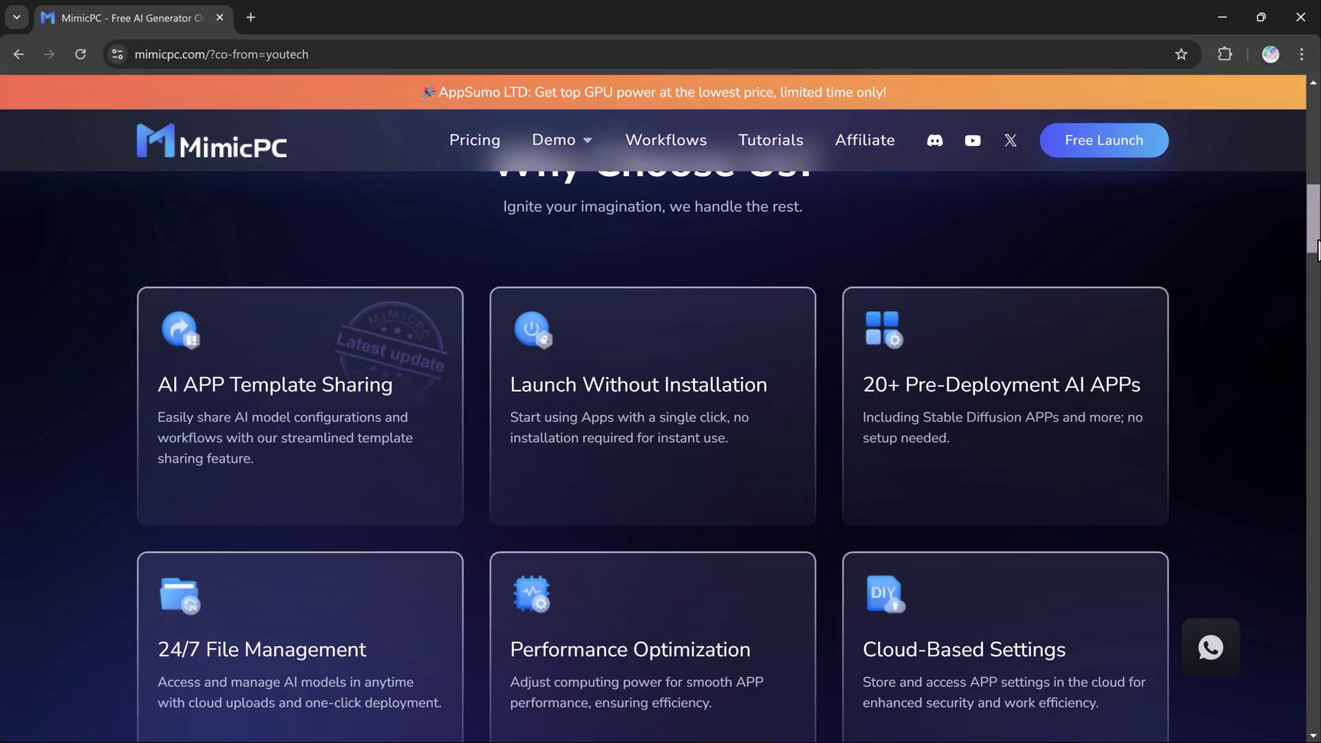
pyautogui.scroll(-3, 661, 413)
pyautogui.scroll(-5, 661, 414)
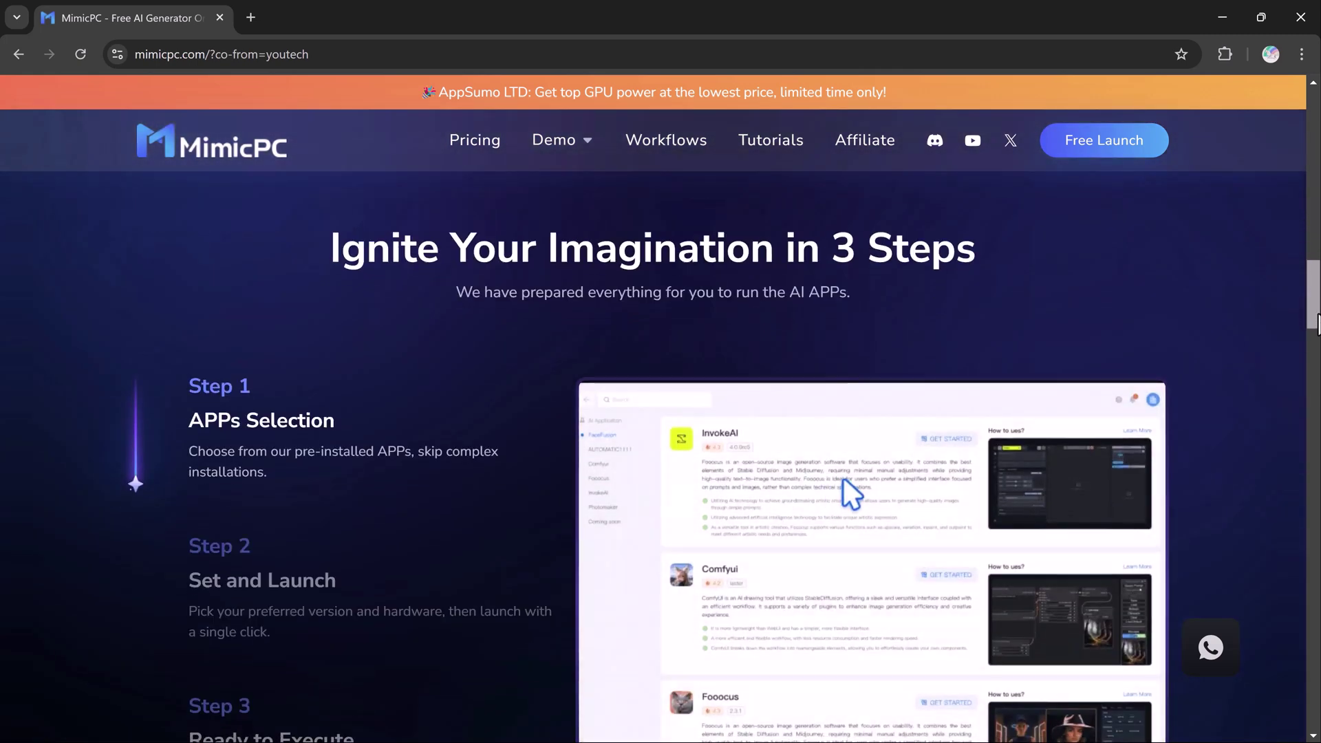
pyautogui.scroll(-2, 661, 413)
pyautogui.scroll(-1, 261, 537)
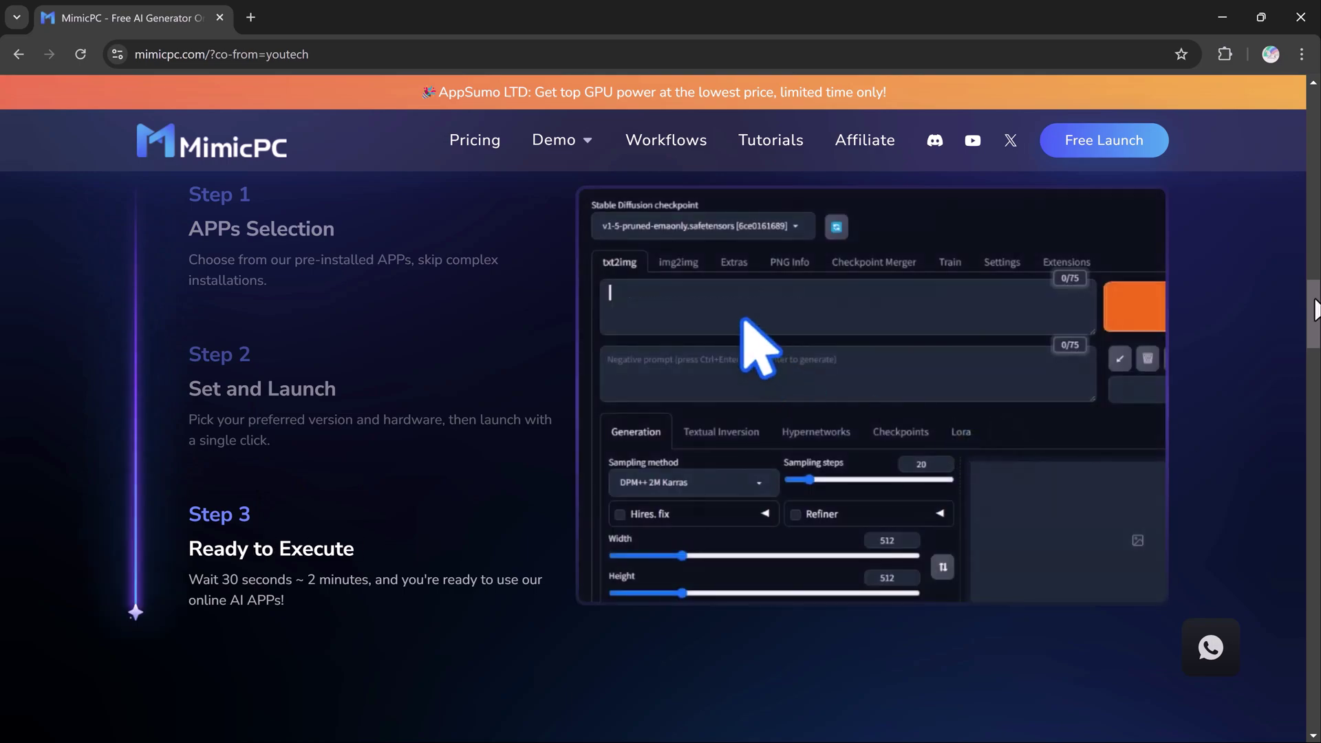
pyautogui.scroll(-3, 661, 412)
pyautogui.moveTo(1313, 372); pyautogui.dragTo(1313, 507)
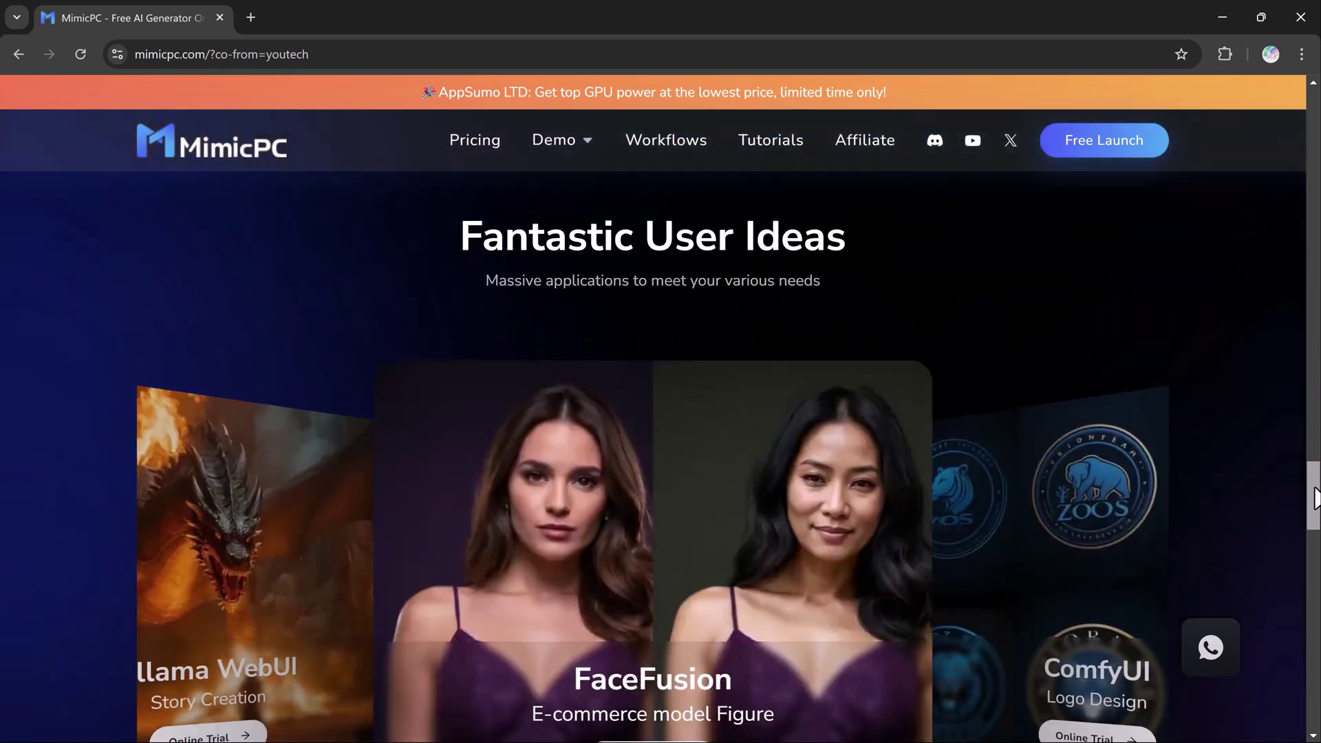